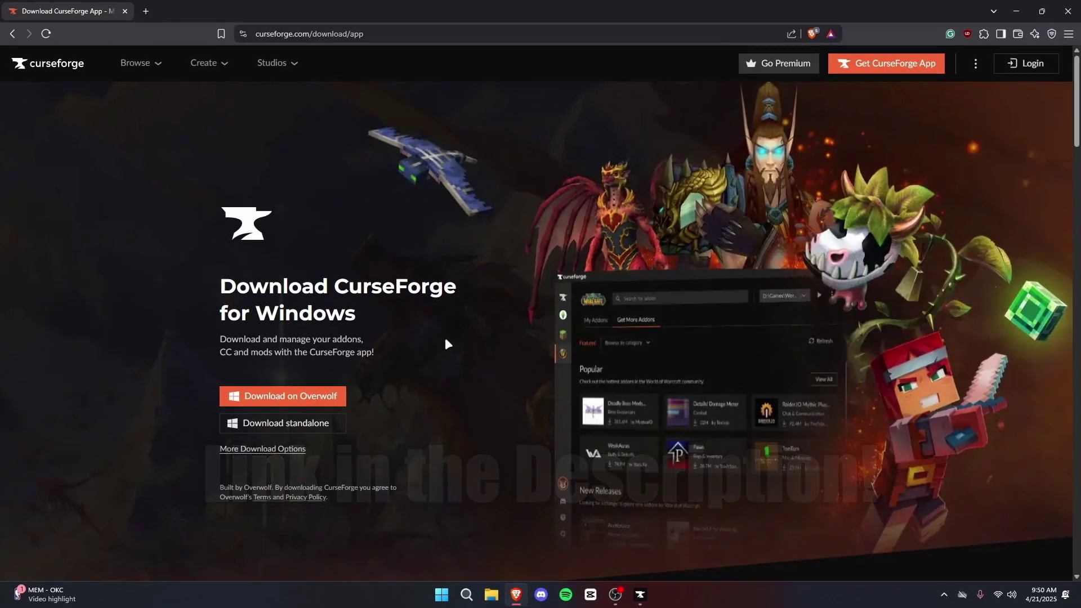
# - On curseforge.com/download/app, download the standalone CurseForge installer for Windows
pyautogui.scroll(-2, 447, 344)
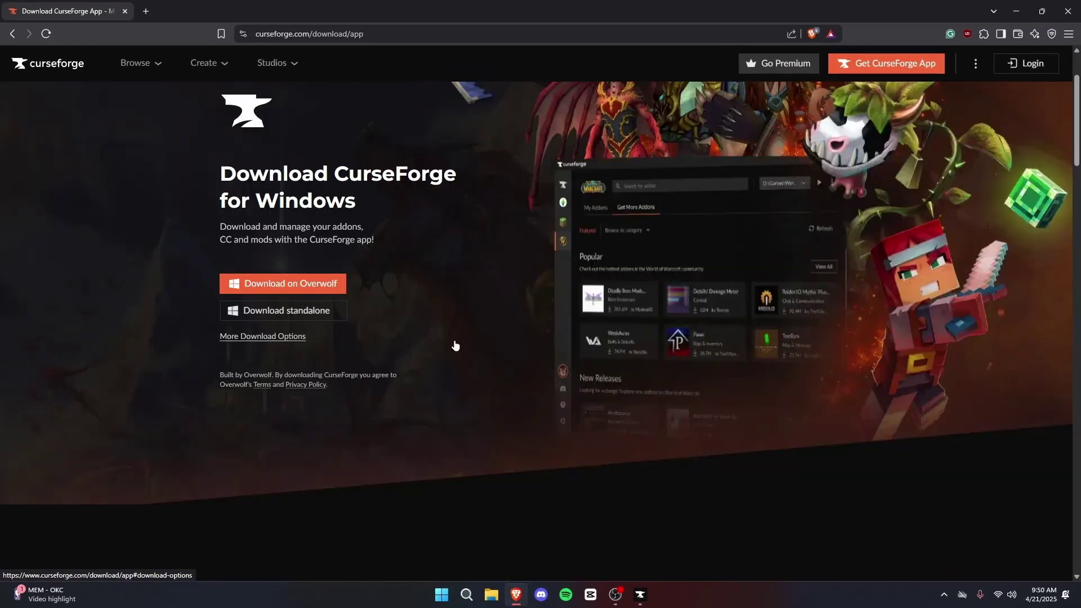
pyautogui.click(280, 311)
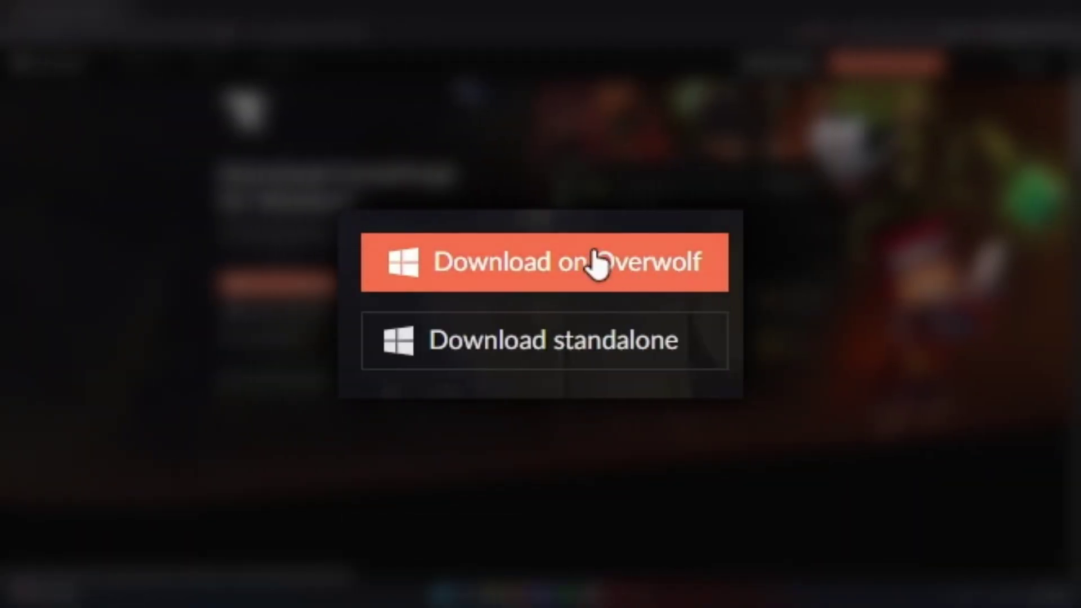
pyautogui.click(529, 356)
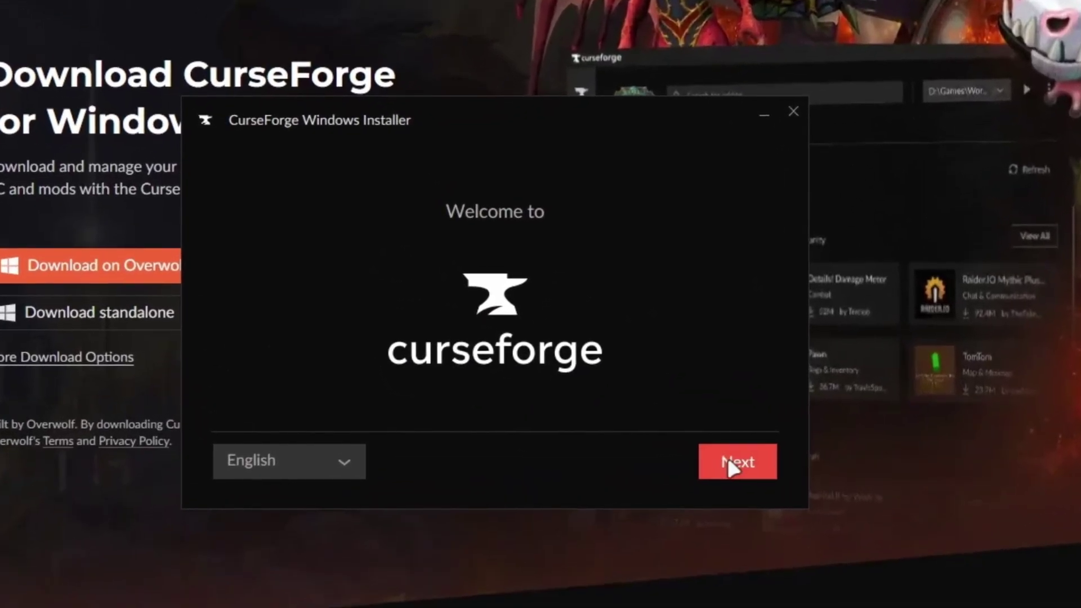
# - Install CurseForge after accepting the terms, then open the Minecraft My Modpacks library
pyautogui.click(659, 400)
pyautogui.click(206, 465)
pyautogui.click(738, 465)
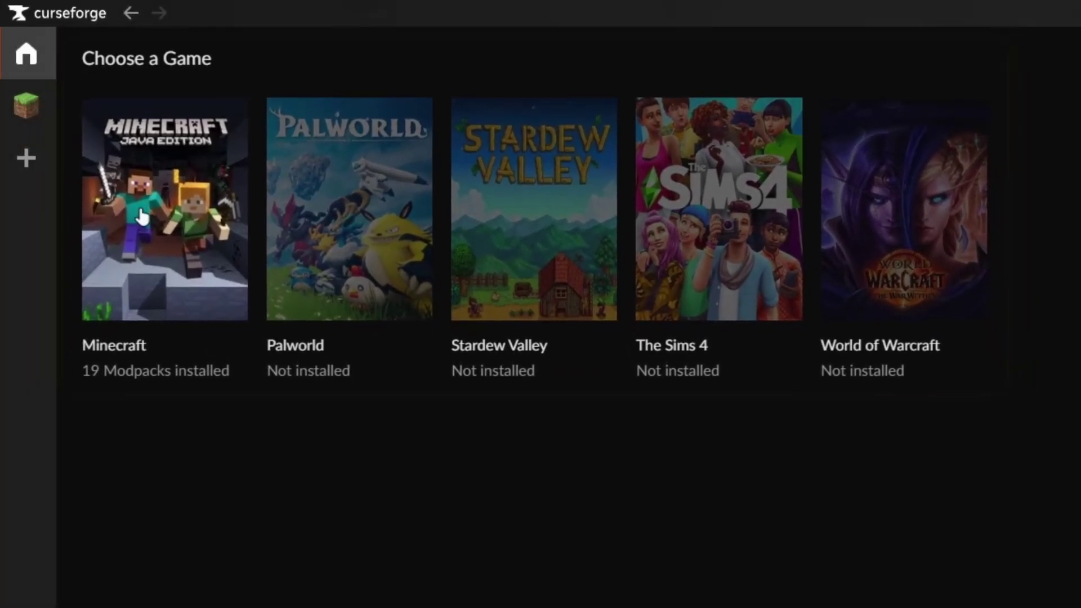
pyautogui.click(141, 216)
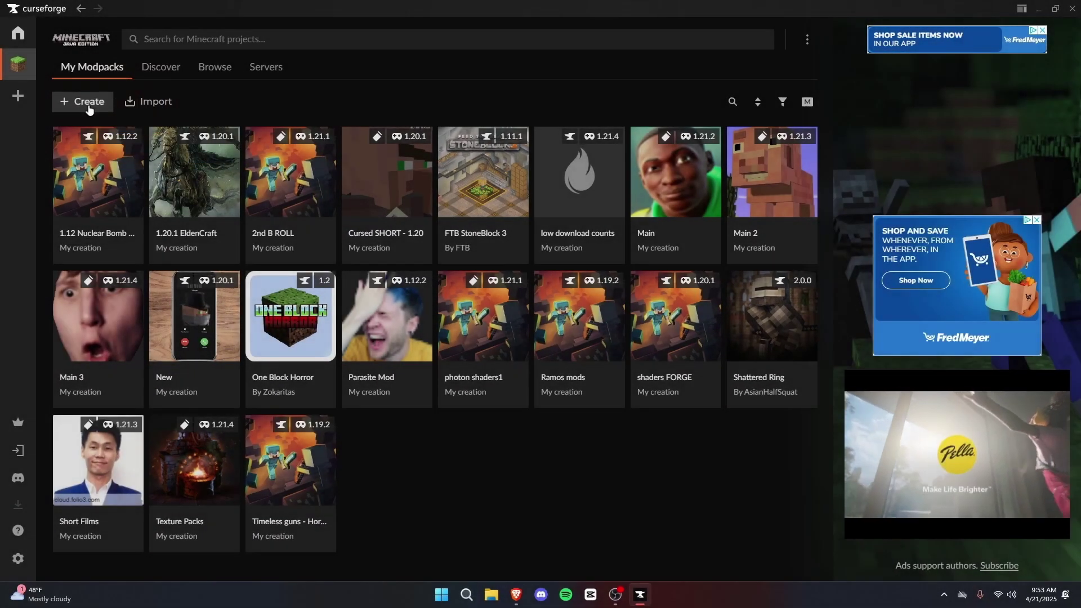
# - Start a new profile named 'Forge' on Minecraft version 1.21.5
pyautogui.click(96, 107)
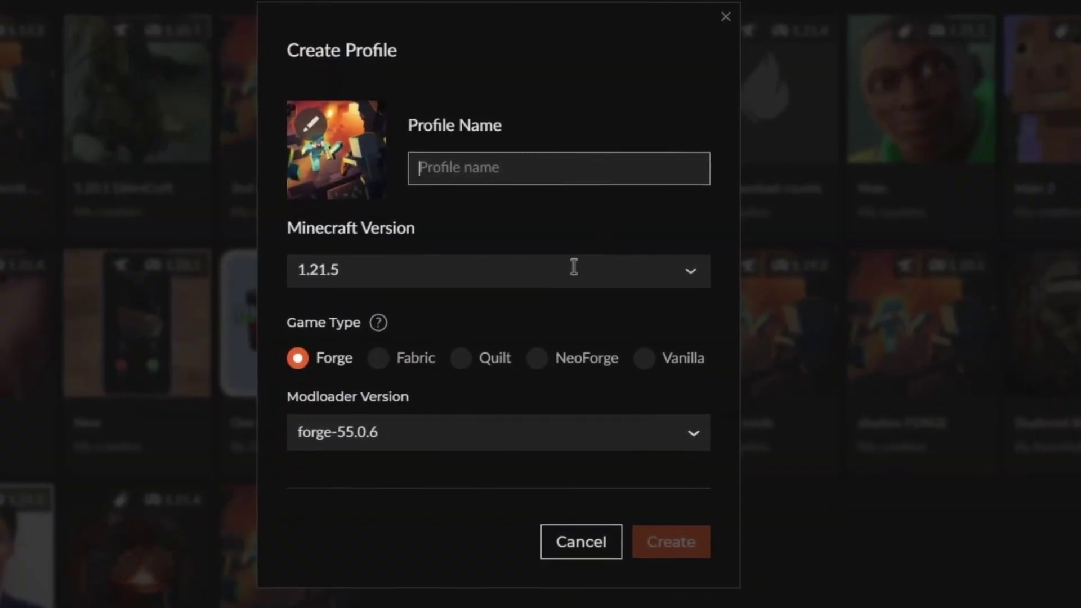
pyautogui.write('Forge')
pyautogui.click(410, 276)
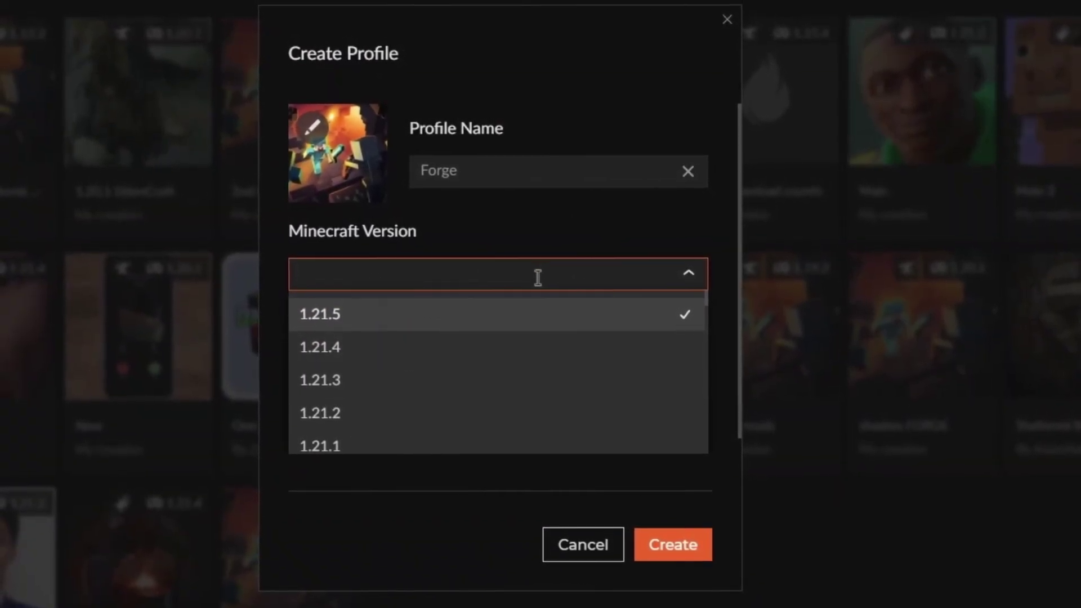
pyautogui.scroll(-3, 599, 431)
pyautogui.scroll(-20, 602, 431)
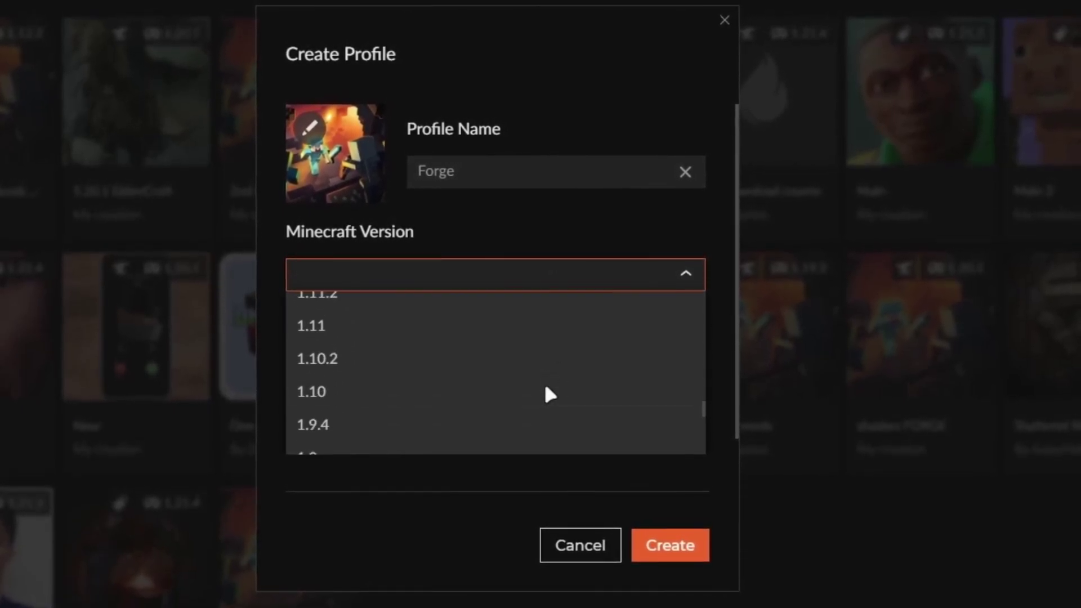
pyautogui.scroll(-2, 363, 440)
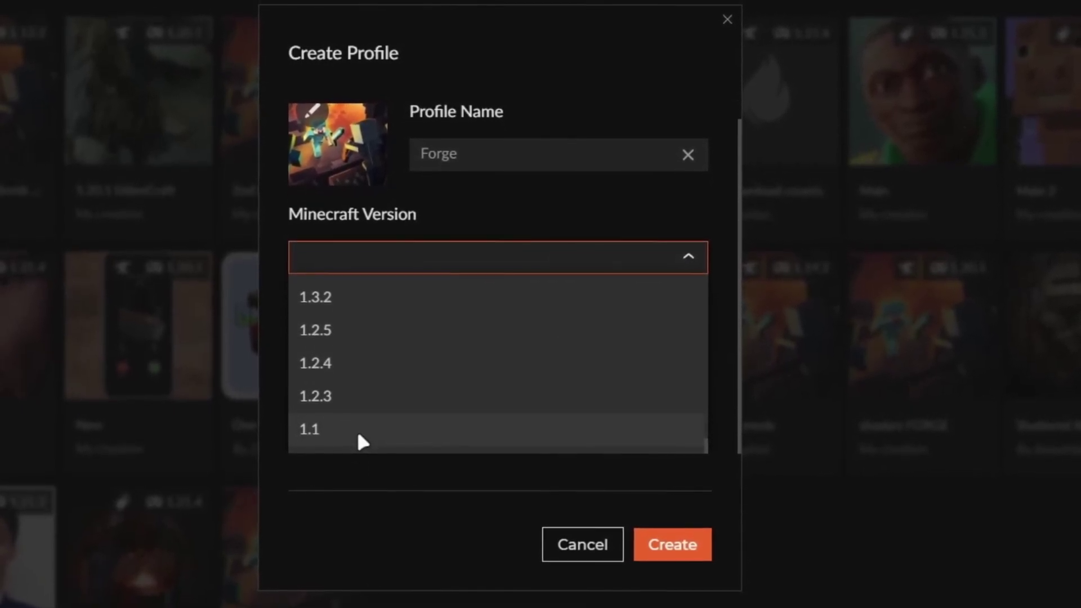
pyautogui.scroll(20, 358, 388)
pyautogui.click(468, 244)
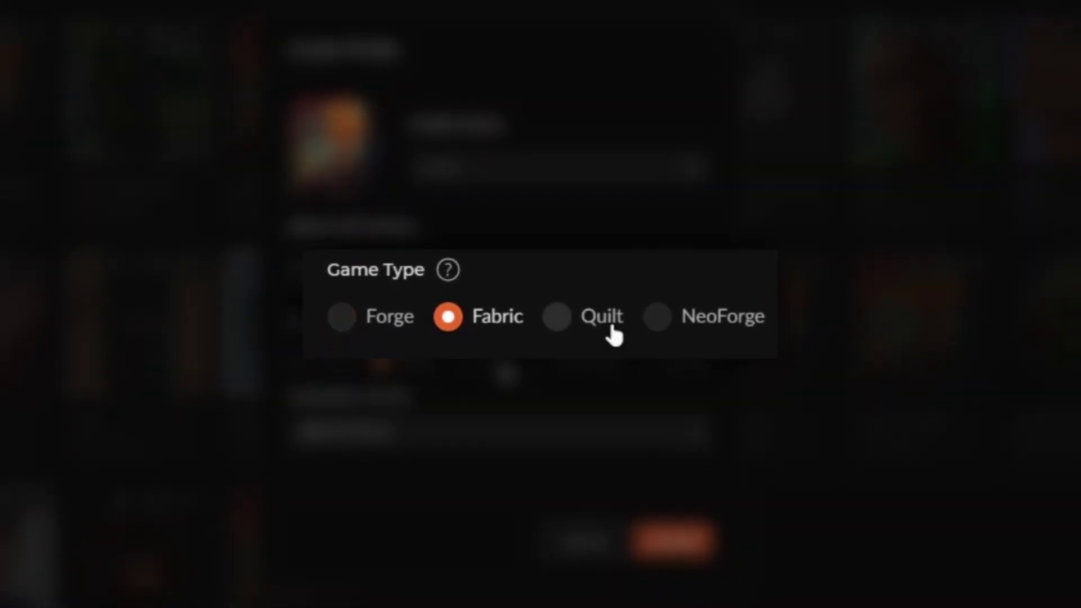
# - Select the Forge game type with forge-55.0.6 and create the profile
pyautogui.click(702, 336)
pyautogui.click(326, 319)
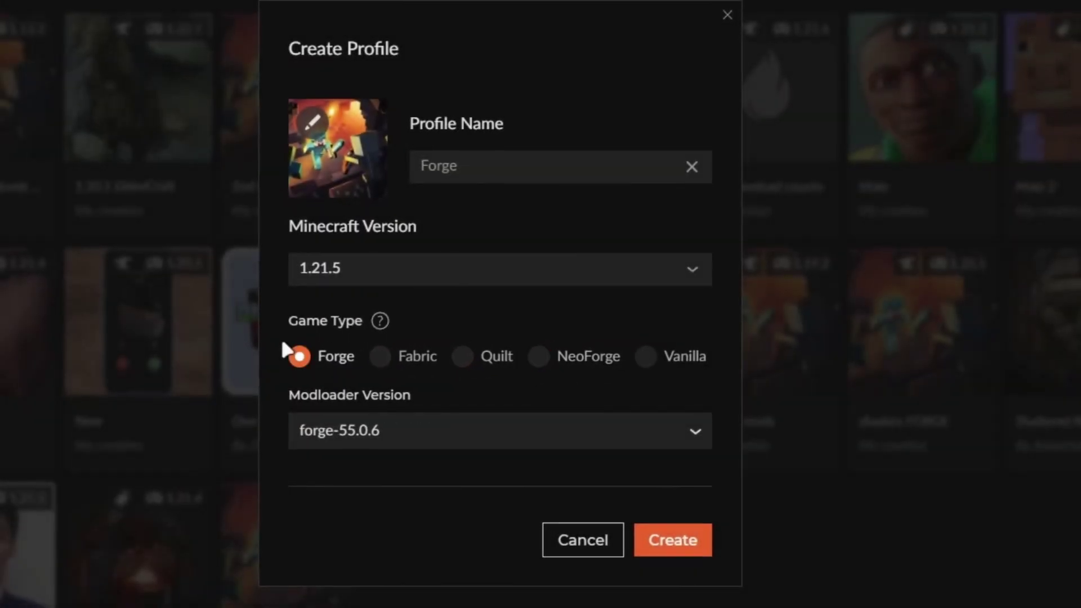
pyautogui.click(425, 434)
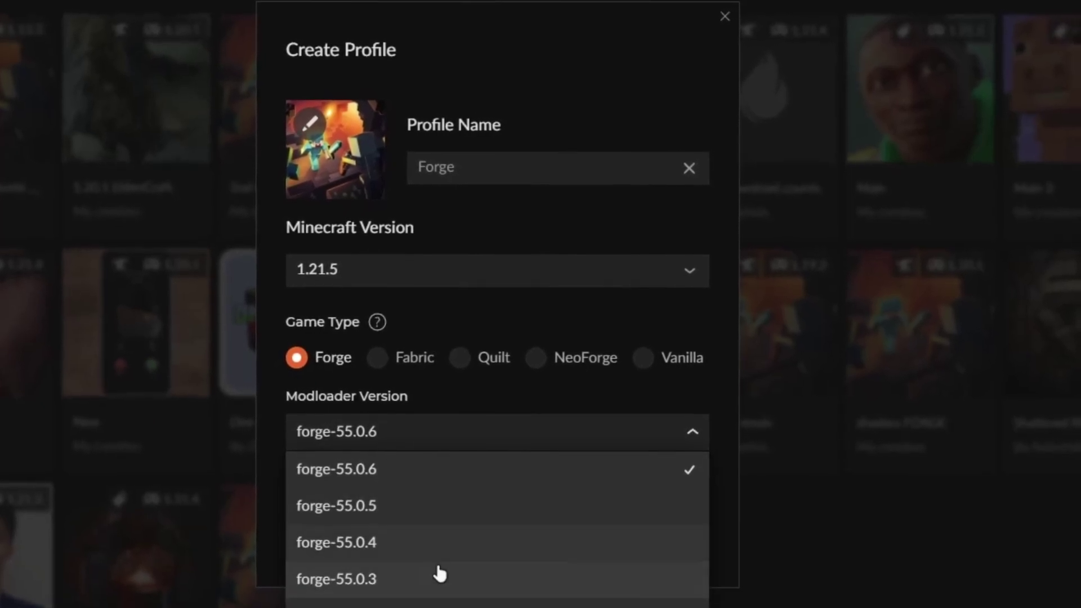
pyautogui.click(484, 430)
pyautogui.click(671, 540)
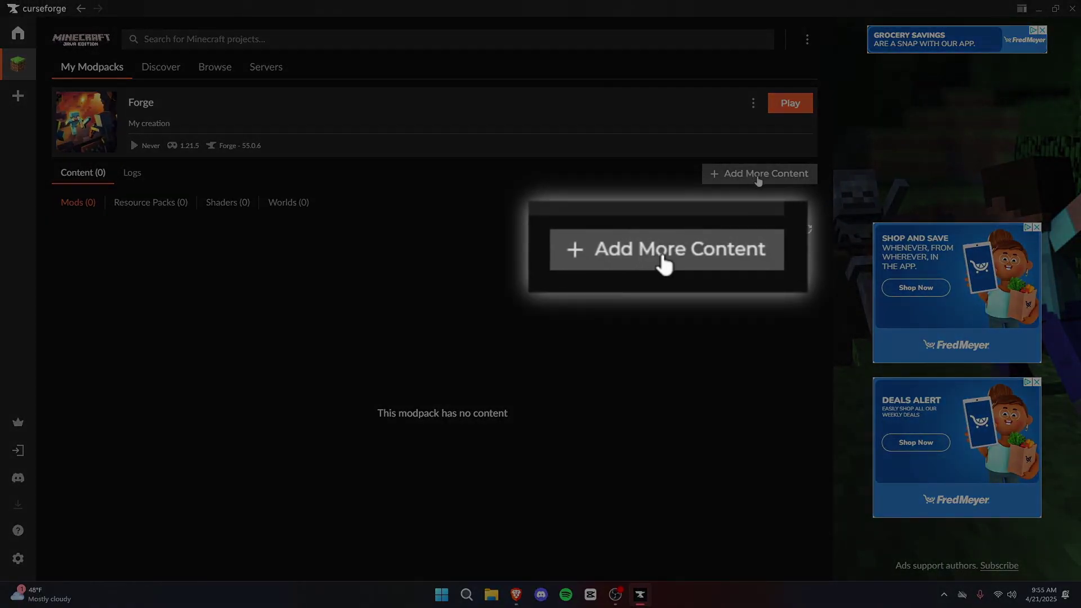
# - Open Add More Content for the Forge profile and scroll through its 731 Forge 1.21.5 mods
pyautogui.click(758, 178)
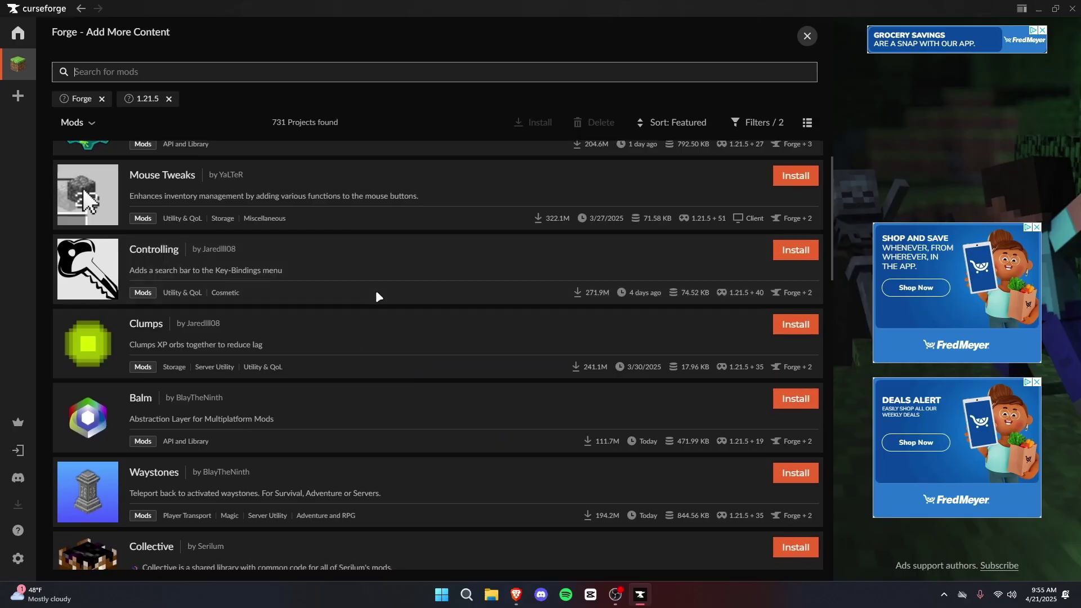
pyautogui.scroll(-6, 375, 299)
pyautogui.scroll(-3, 376, 302)
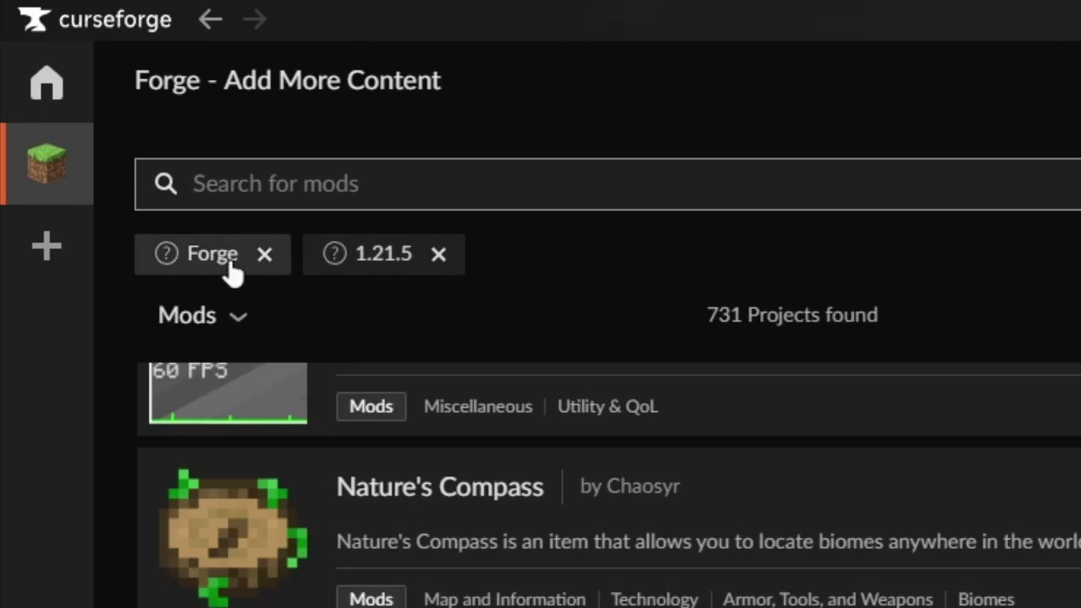
pyautogui.scroll(8, 331, 422)
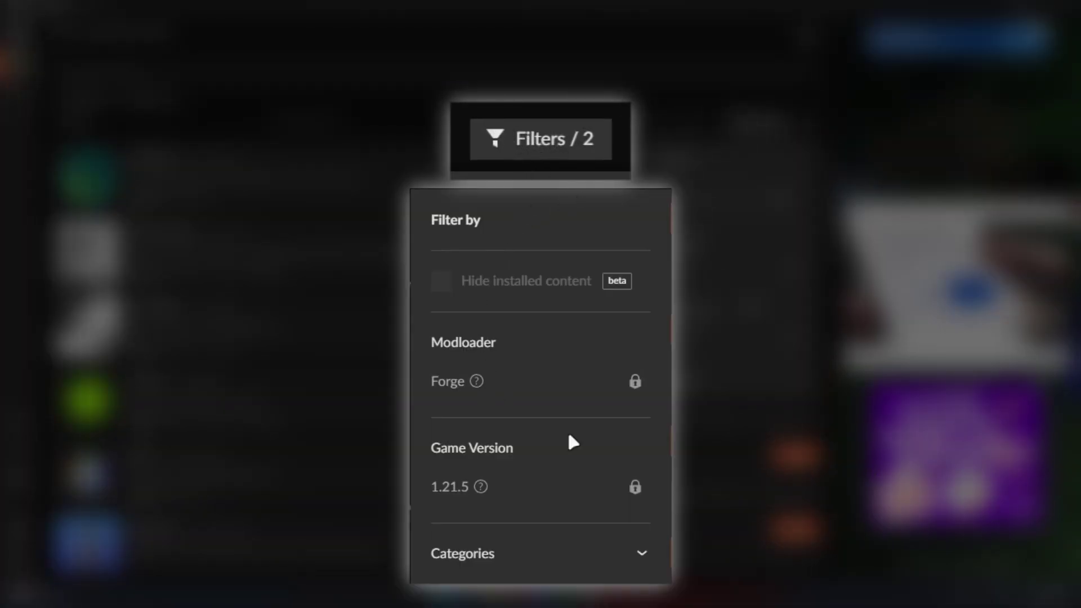
# - Expand the Categories filter and scroll through the Food mod results
pyautogui.click(642, 555)
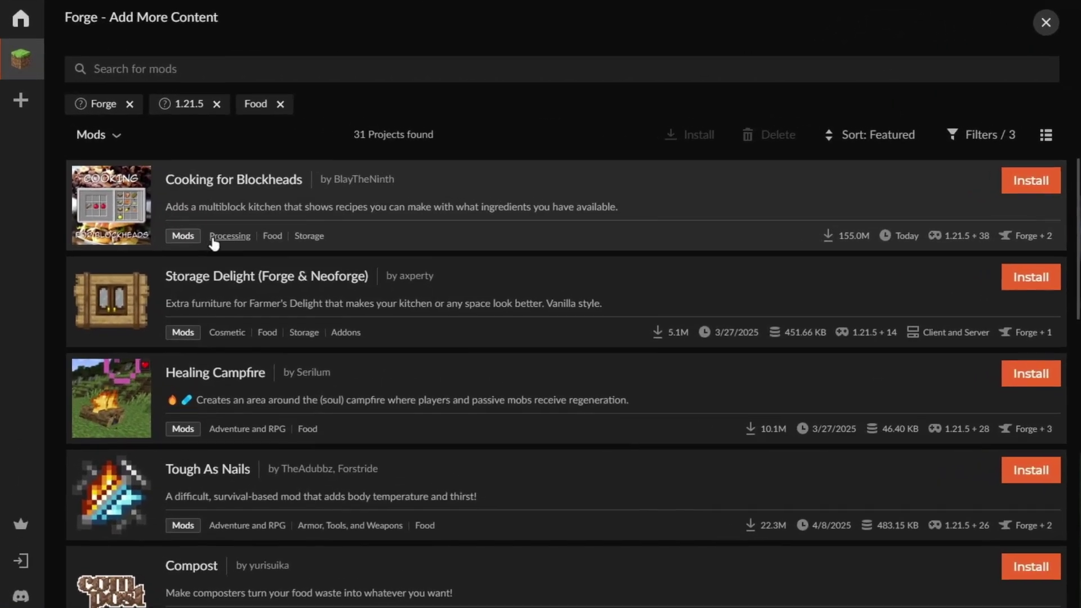
pyautogui.scroll(-5, 207, 331)
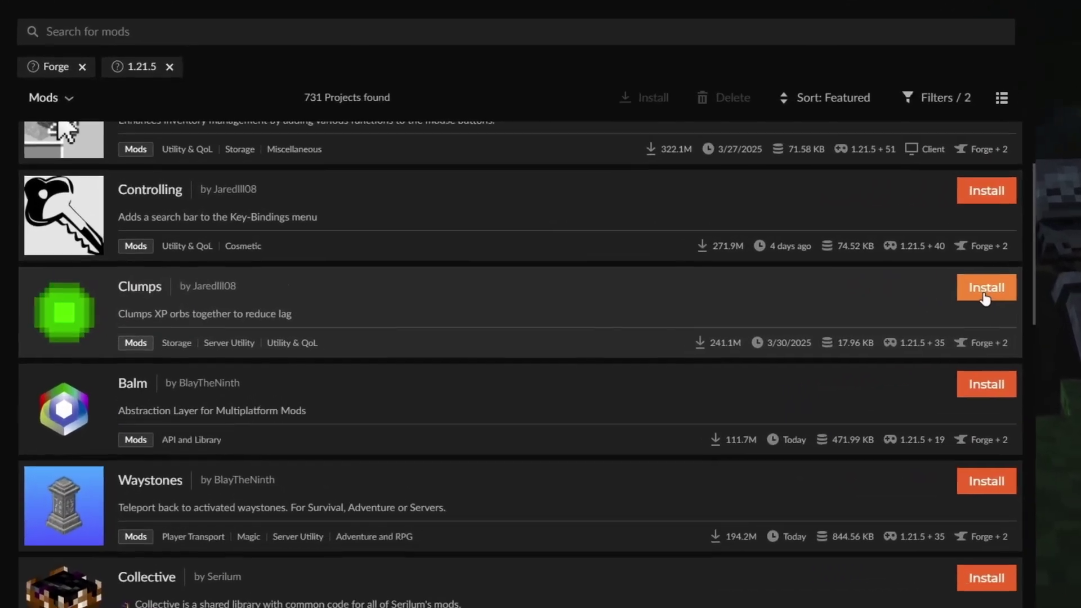
# - Install Clumps and return to the Forge profile, now listing Clumps-forge-1.21.5-23.0.0.1.jar
pyautogui.click(987, 296)
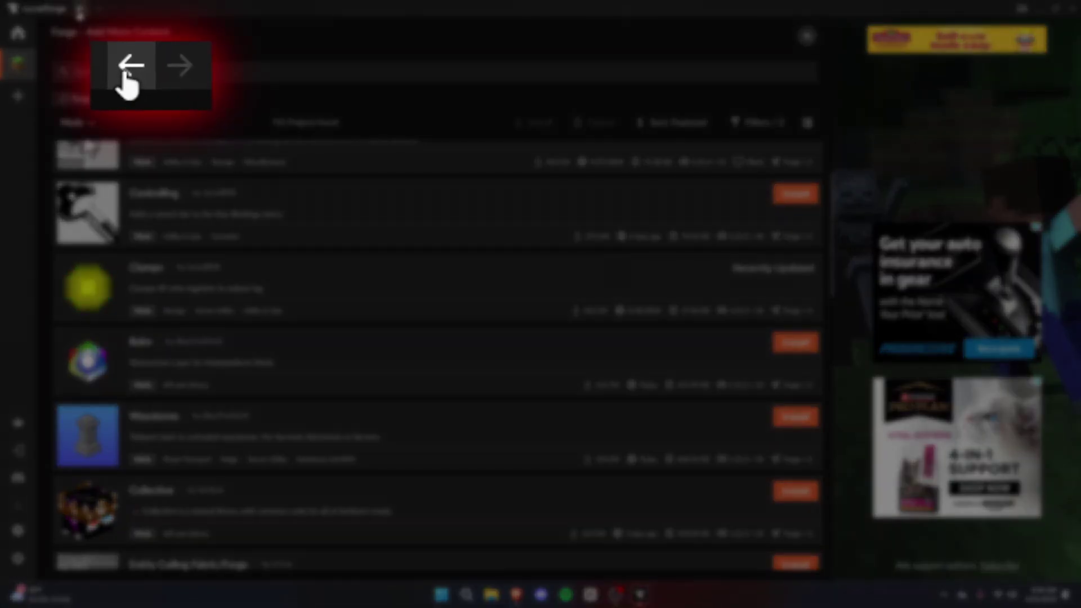
pyautogui.click(80, 8)
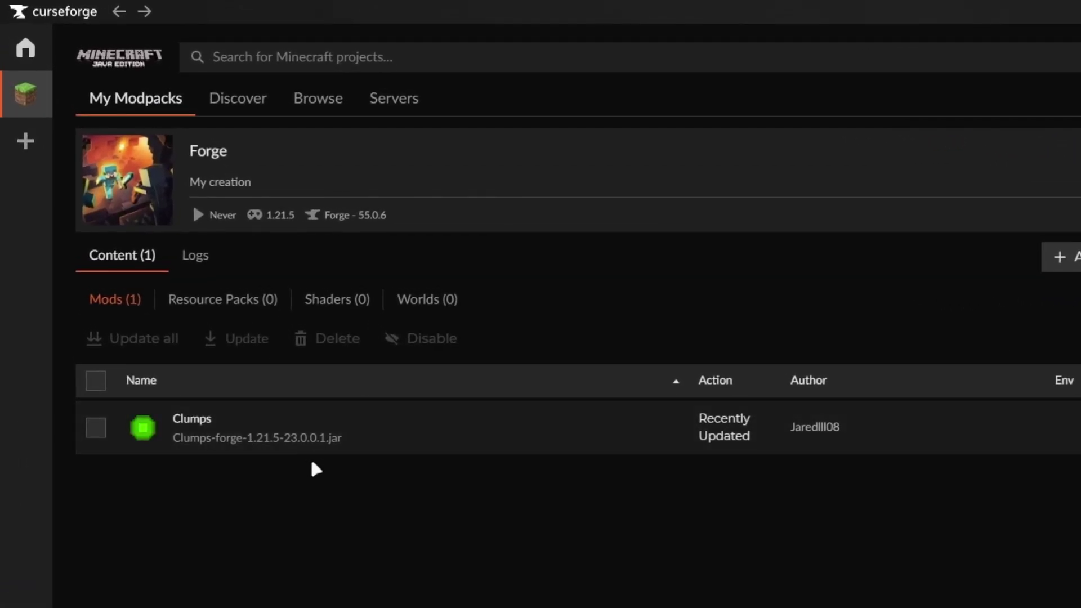
# - Reopen Add More Content for Forge and install Entity Culling Fabric/Forge
pyautogui.click(1062, 258)
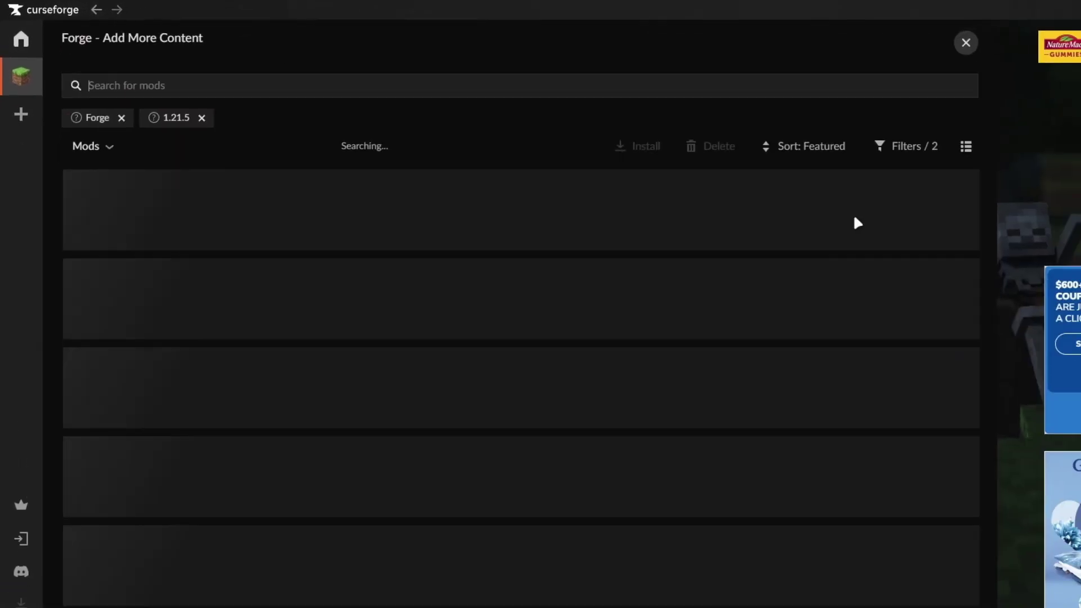
pyautogui.scroll(-5, 360, 253)
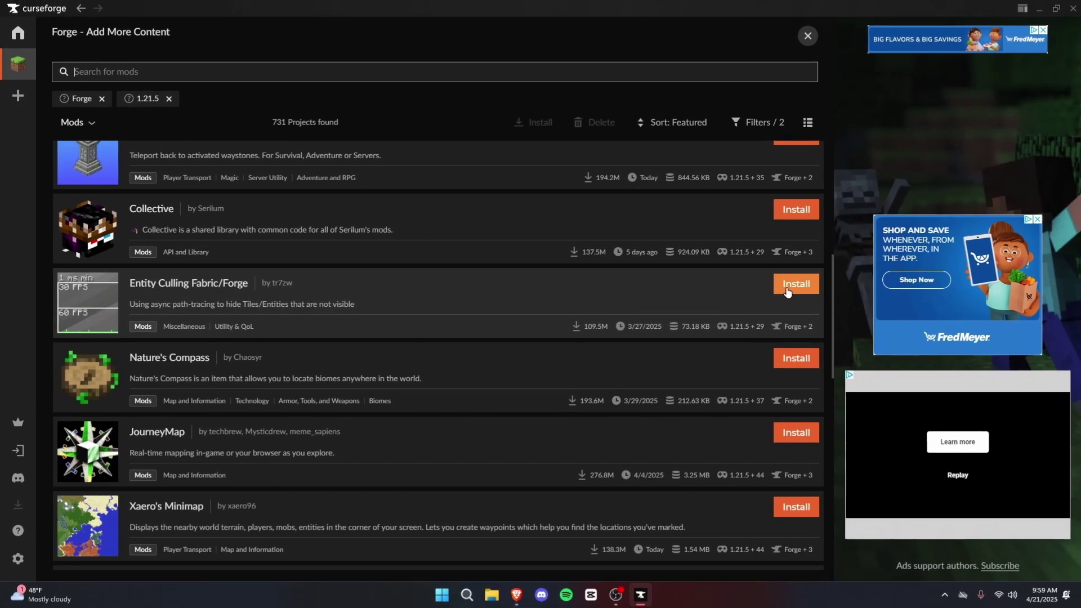
pyautogui.click(796, 283)
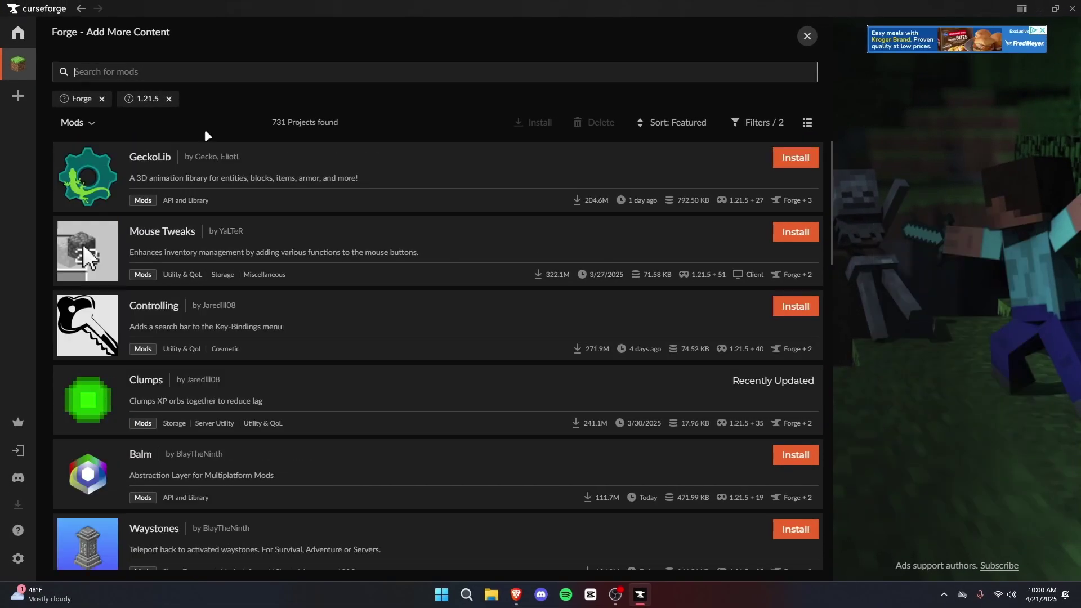
# - Search for 'sodium' and drop the 1.21.5 version filter to widen the results
pyautogui.write('sodiu')
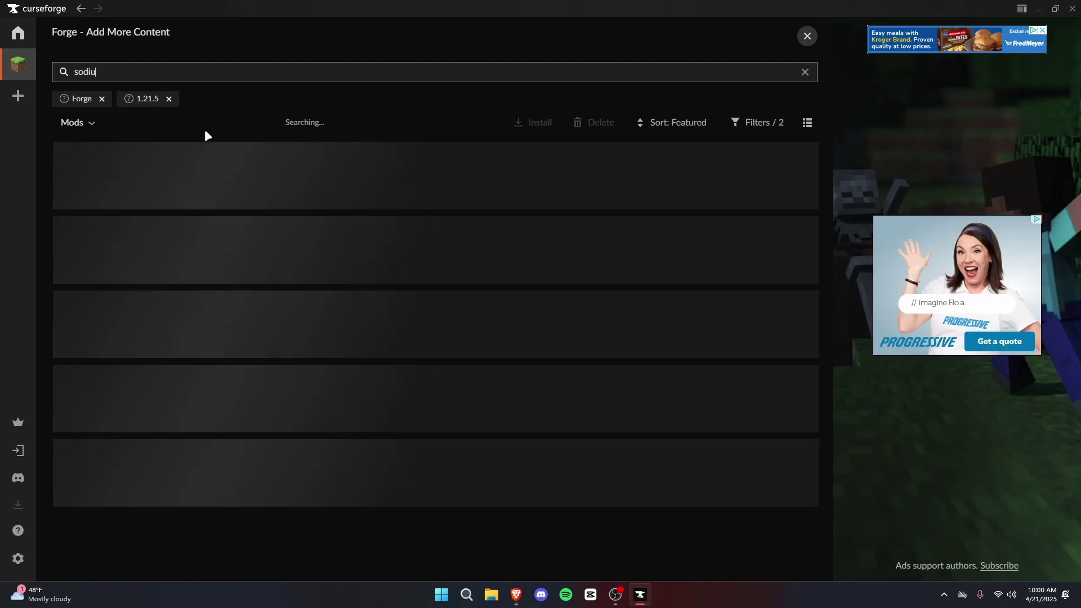
pyautogui.write('m')
pyautogui.doubleClick(115, 72)
pyautogui.click(193, 125)
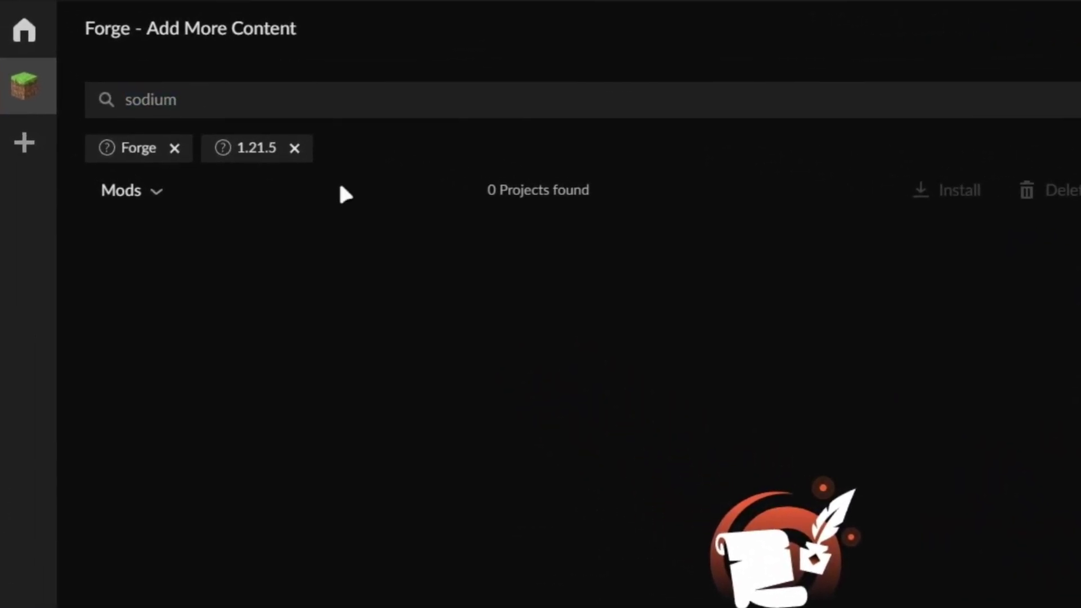
pyautogui.click(296, 148)
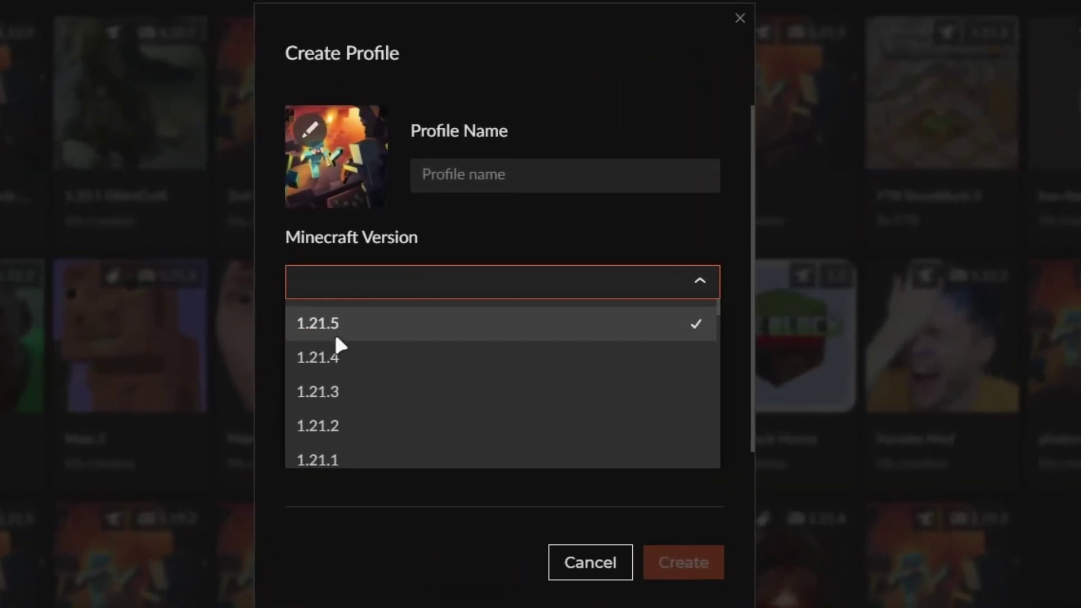
pyautogui.scroll(-5, 337, 346)
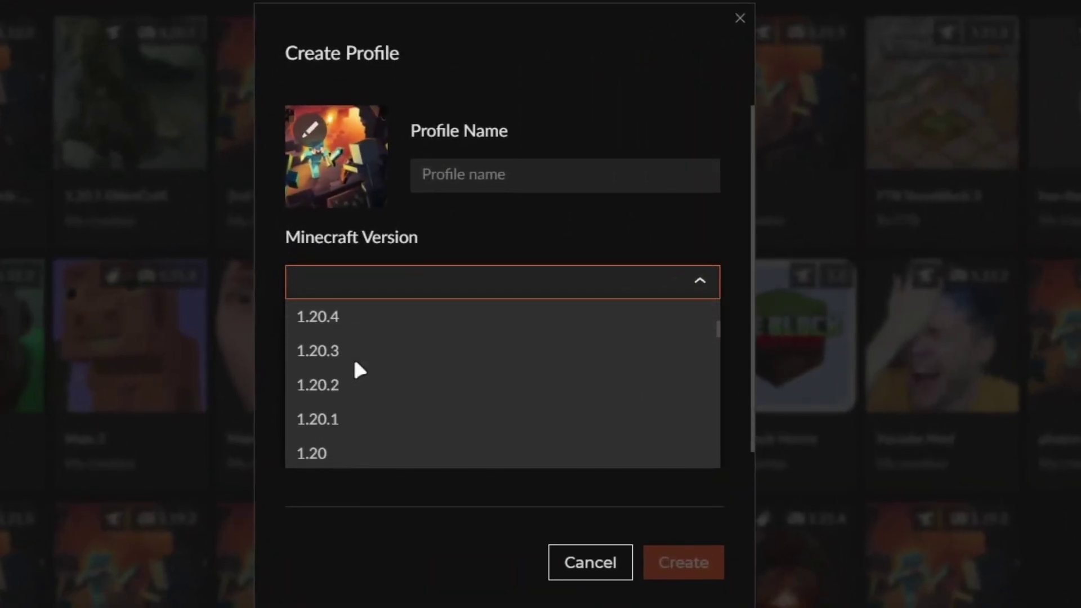
pyautogui.scroll(-2, 382, 374)
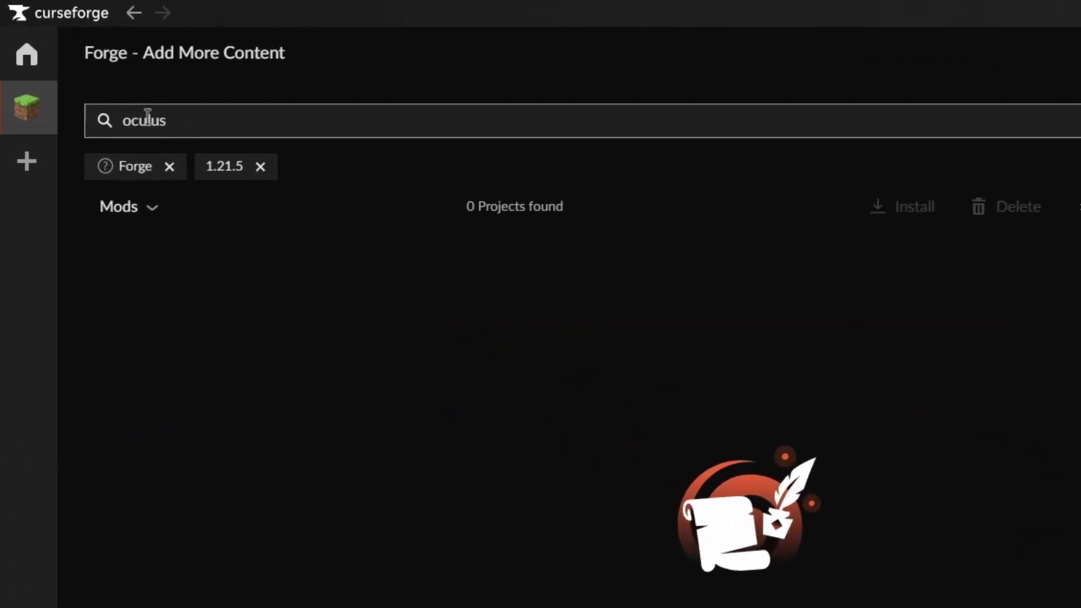
# - Search for Oculus without the 1.21.5 filter, then close the Add More Content page
pyautogui.moveTo(80, 72); pyautogui.dragTo(174, 91)
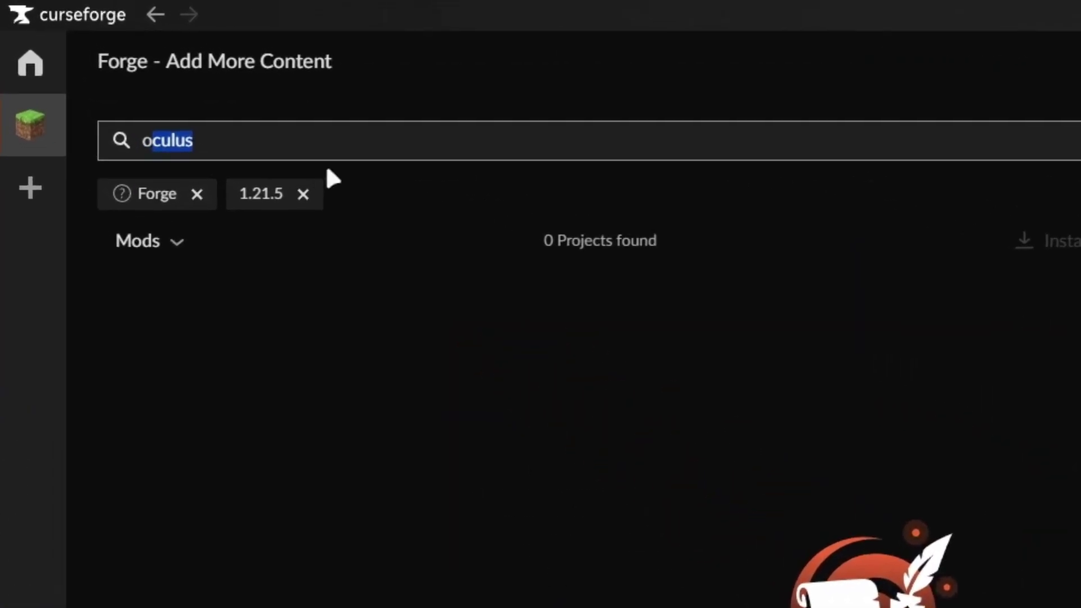
pyautogui.click(338, 170)
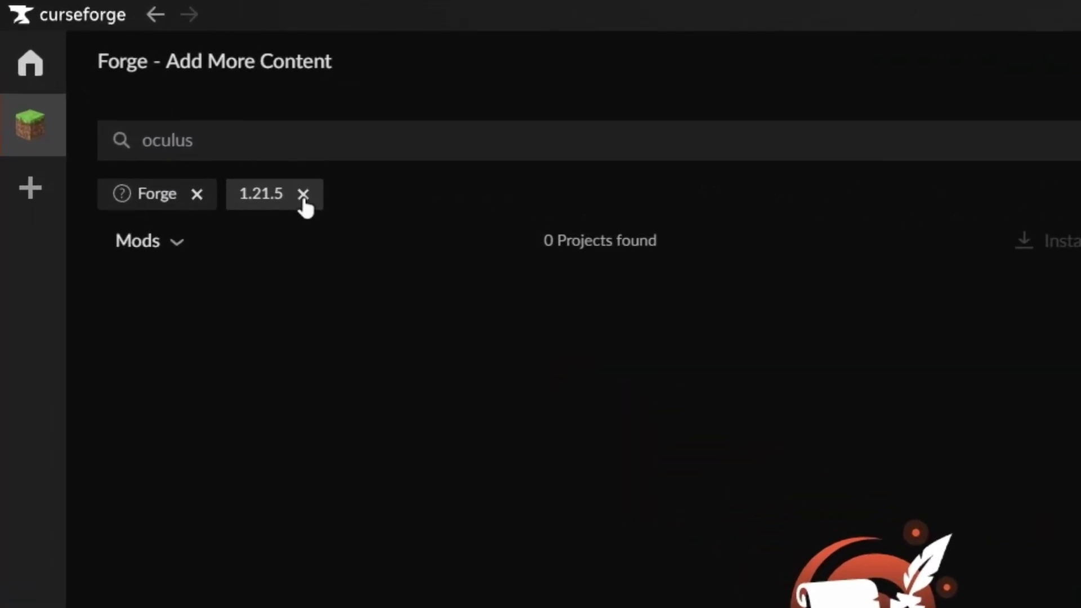
pyautogui.click(303, 194)
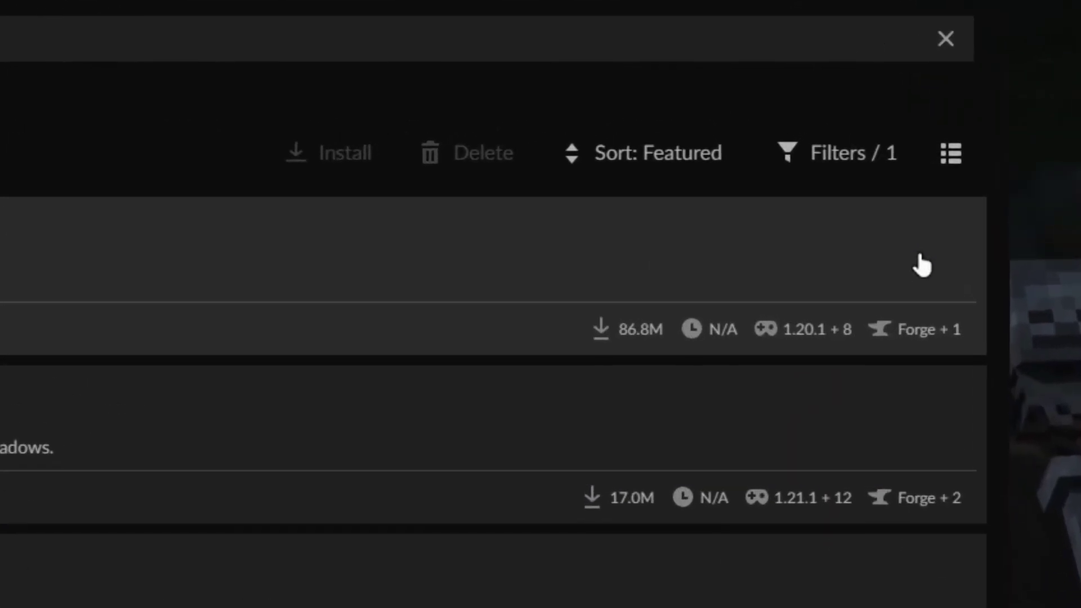
pyautogui.click(947, 38)
# - Back on My Modpacks, start a new profile named 'Fabric' with the Fabric game type
pyautogui.click(81, 8)
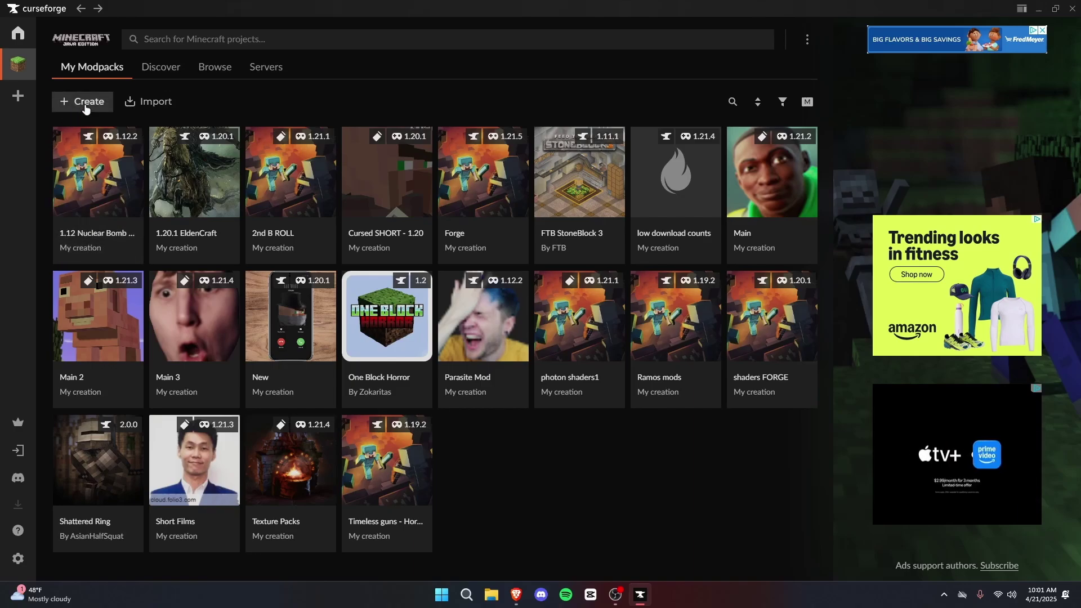
pyautogui.click(86, 105)
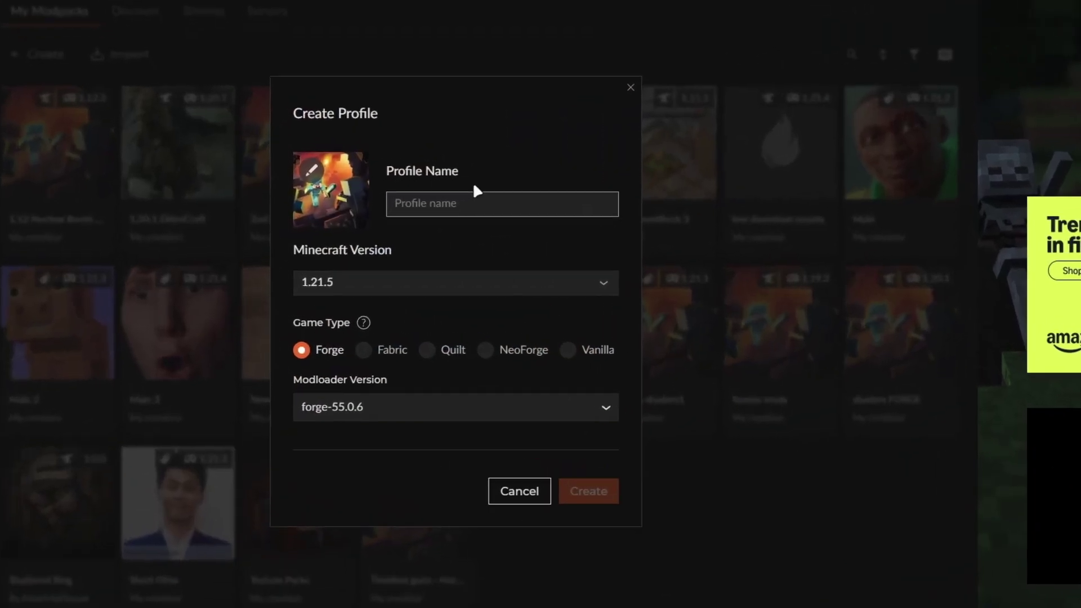
pyautogui.write('Fa')
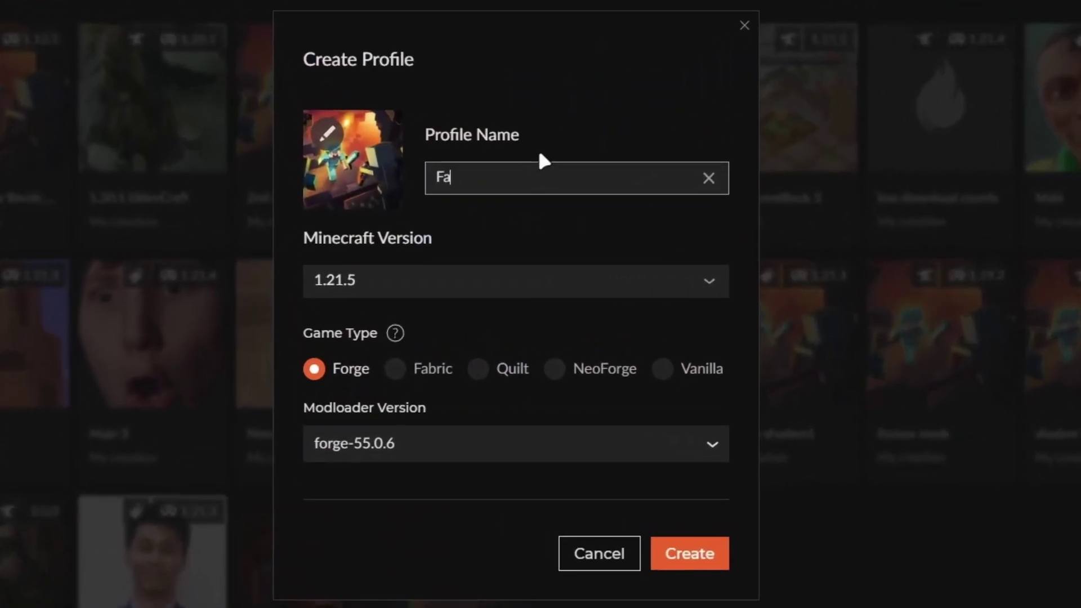
pyautogui.write('bric')
pyautogui.click(343, 337)
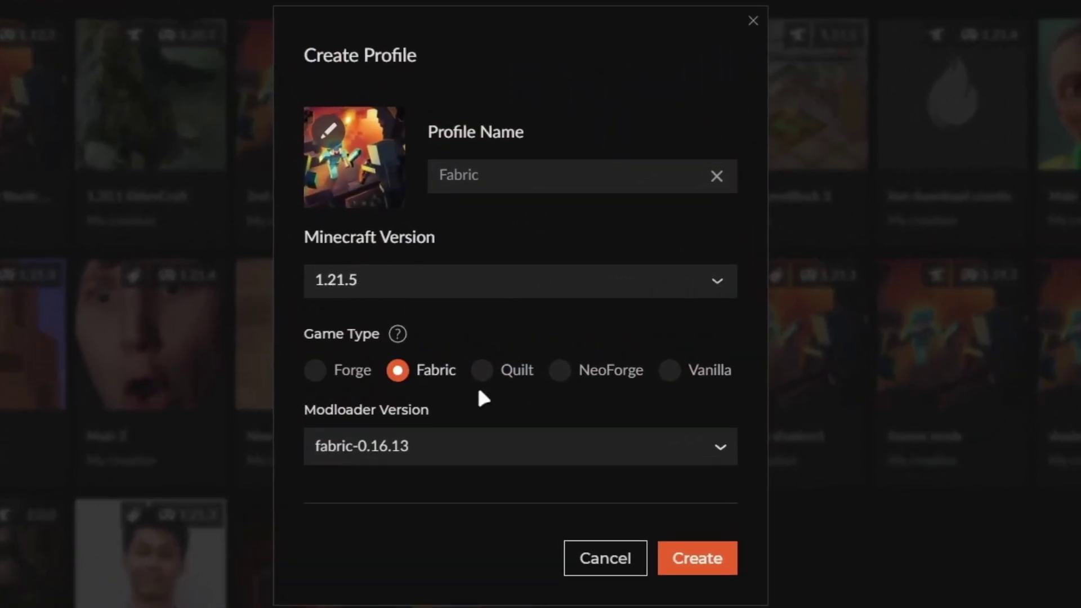
pyautogui.click(402, 369)
pyautogui.click(482, 370)
pyautogui.click(563, 372)
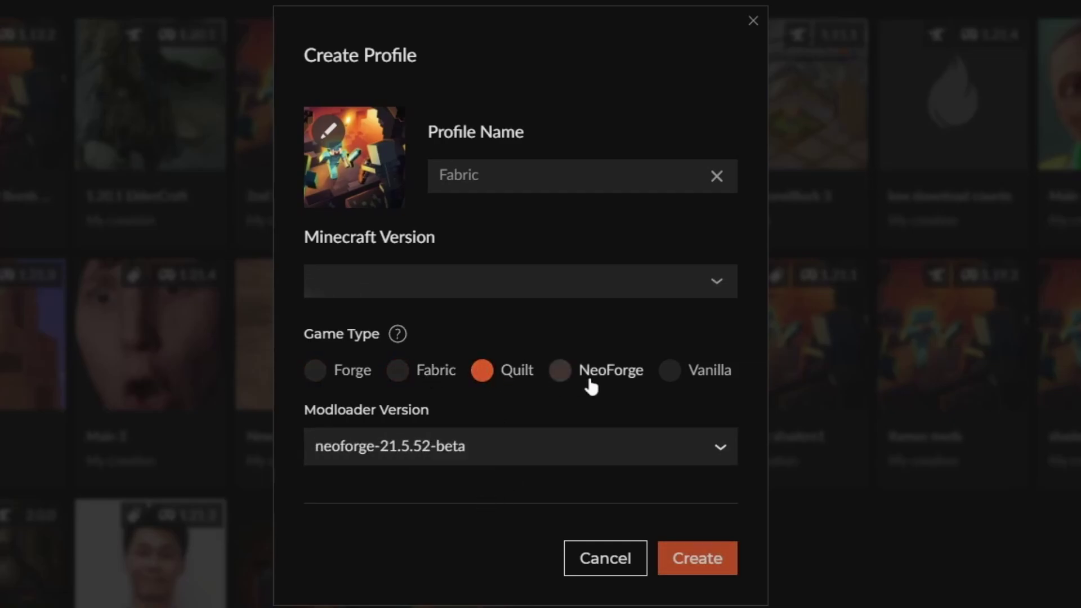
pyautogui.click(428, 371)
# - Choose fabric-0.16.14 as the loader version and create the profile
pyautogui.click(419, 434)
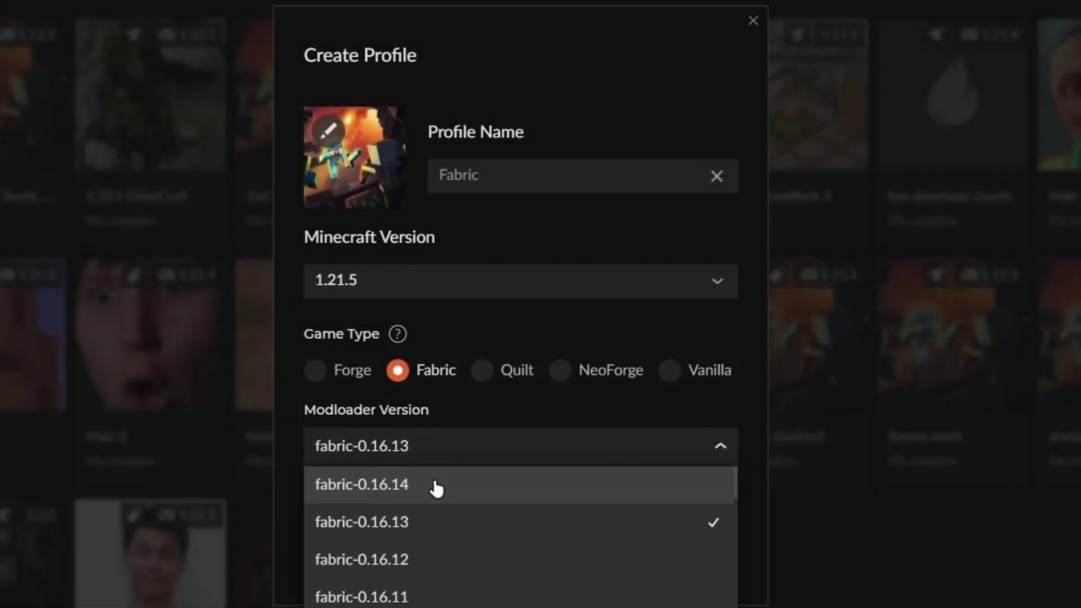
pyautogui.click(426, 481)
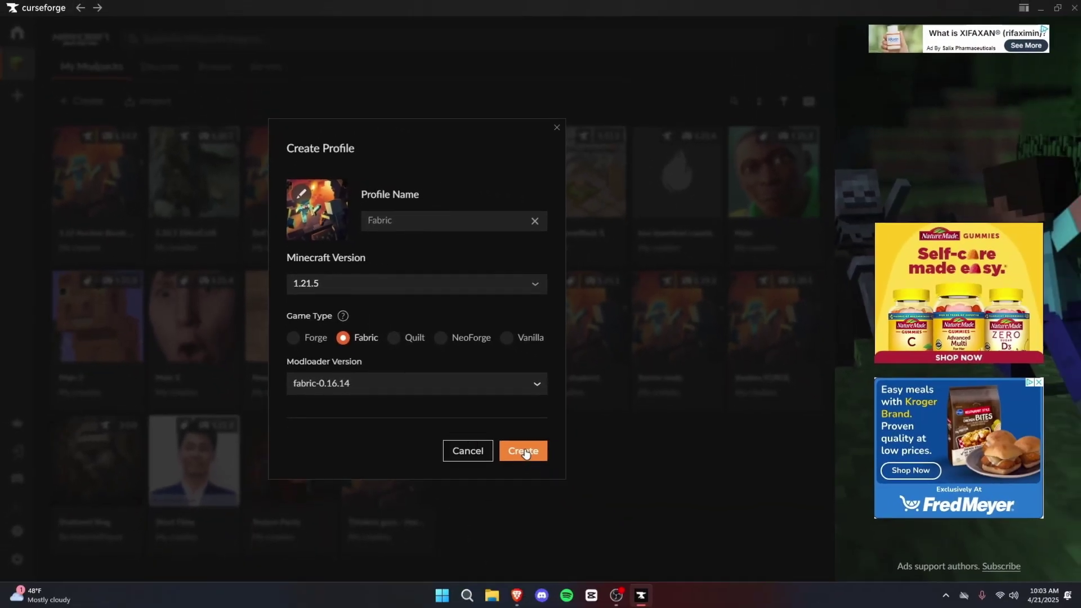
pyautogui.click(582, 487)
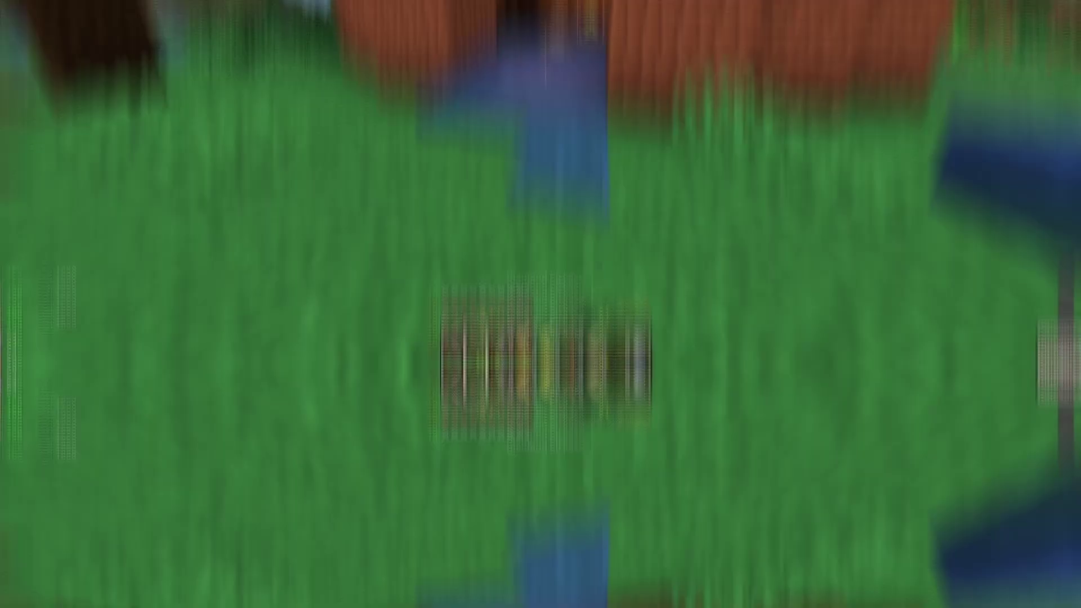
# - Press the W key twice on the Fabric 1.21.5 profile page
pyautogui.press('w')
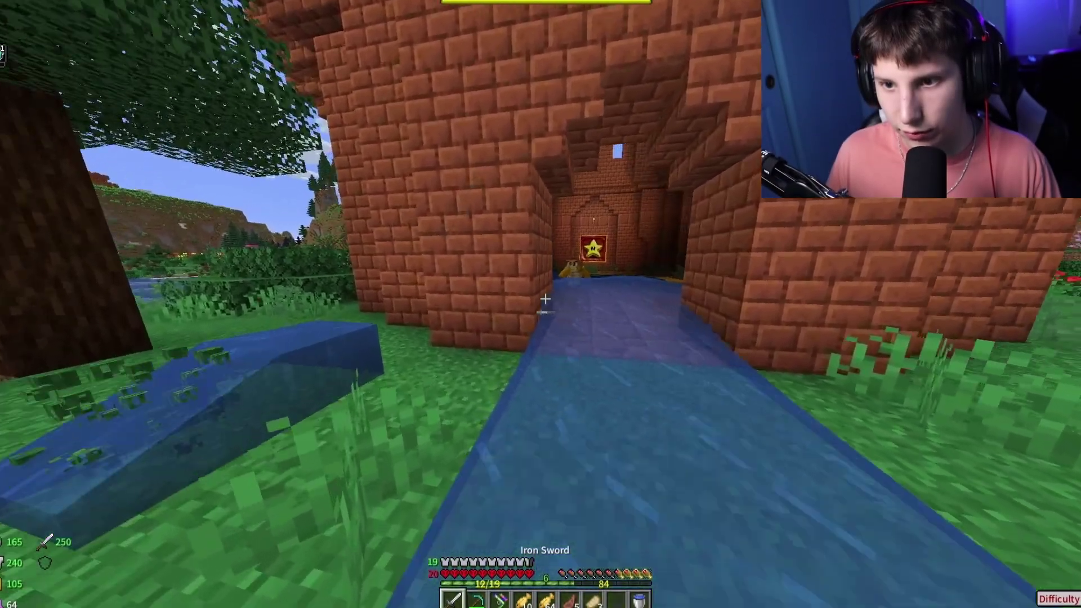
pyautogui.press('w')
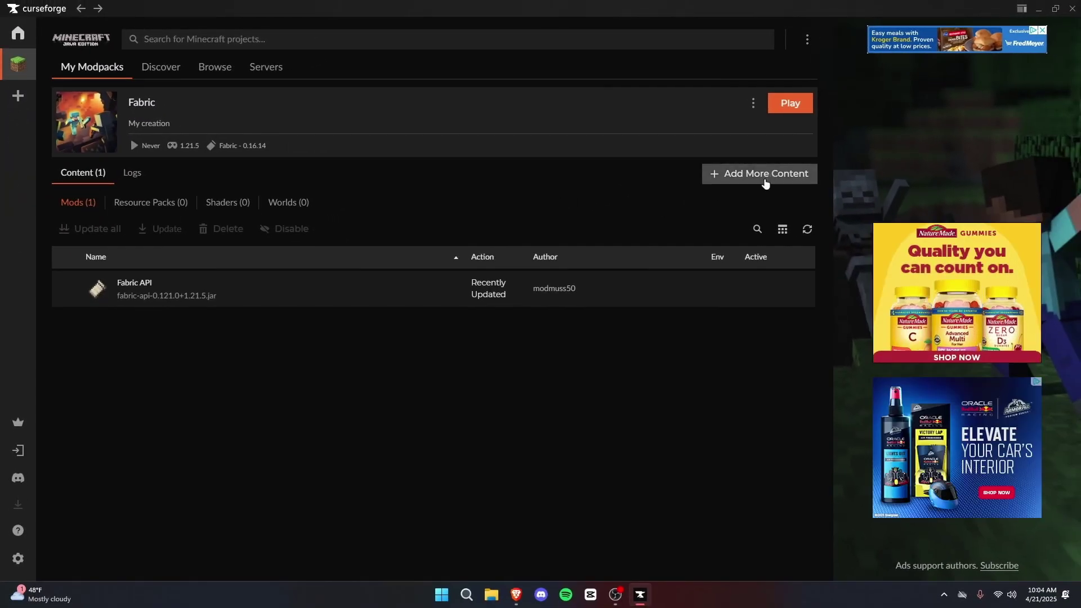
# - Open the Fabric profile's mod catalogue and scroll through the 1.21.5 Fabric mods
pyautogui.click(766, 181)
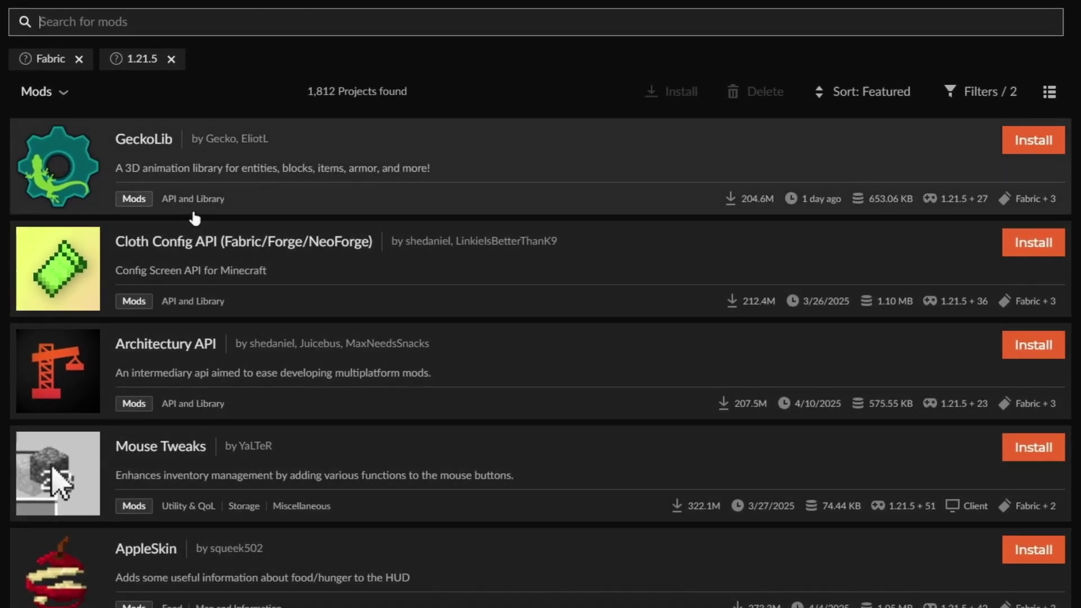
pyautogui.scroll(-3, 276, 572)
pyautogui.scroll(-3, 157, 440)
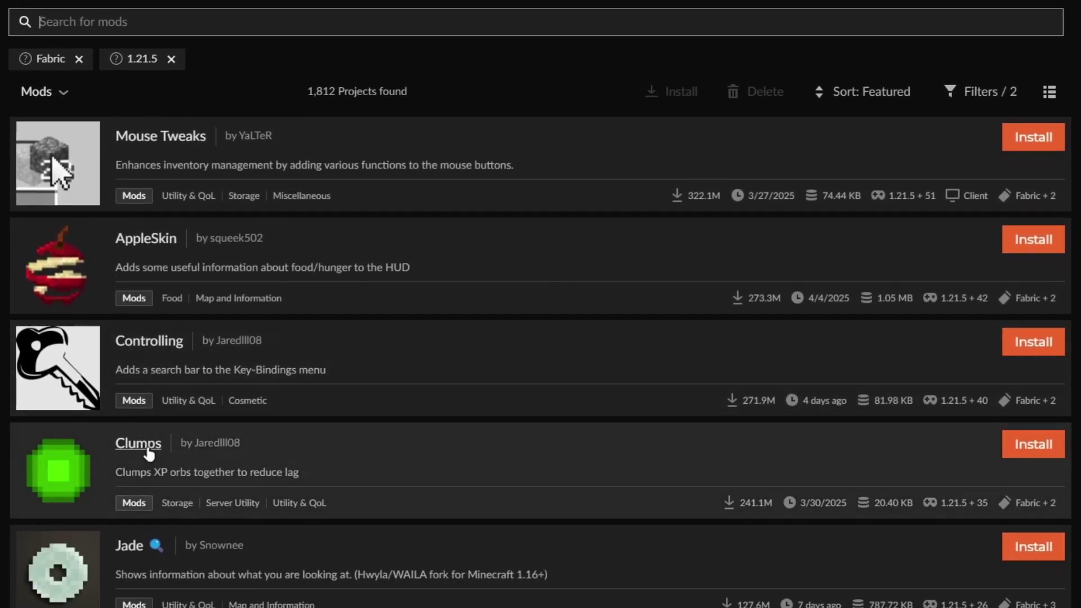
pyautogui.scroll(3, 153, 434)
pyautogui.scroll(3, 254, 361)
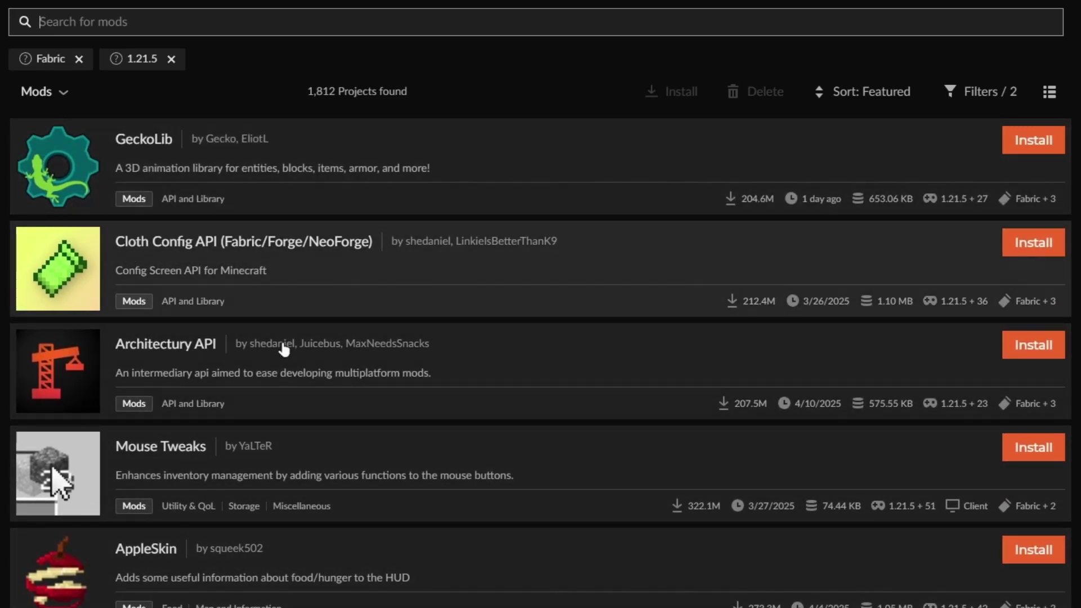
pyautogui.scroll(-4, 599, 388)
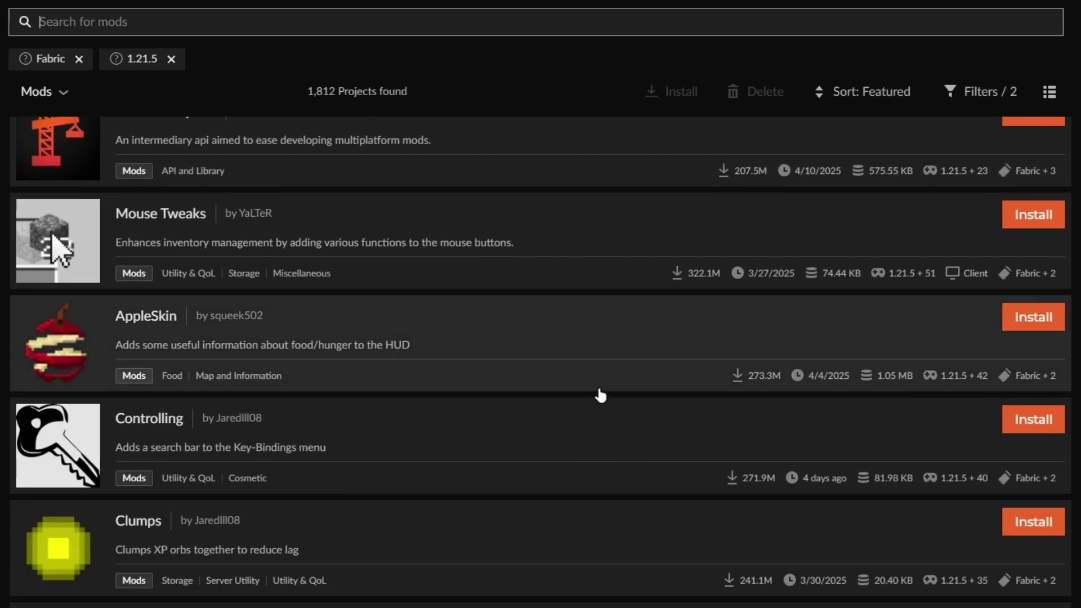
pyautogui.scroll(-4, 603, 394)
pyautogui.scroll(-2, 622, 395)
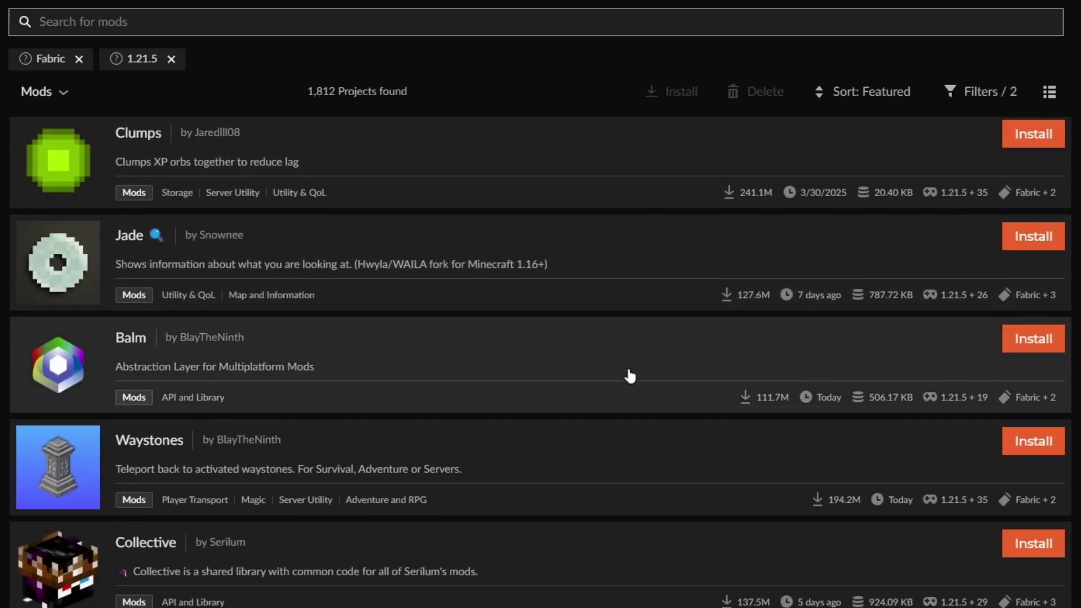
pyautogui.scroll(-4, 622, 386)
# - Search the catalogue for 'sodium' so Sodium heads the 11 matching projects
pyautogui.click(241, 16)
pyautogui.write('so')
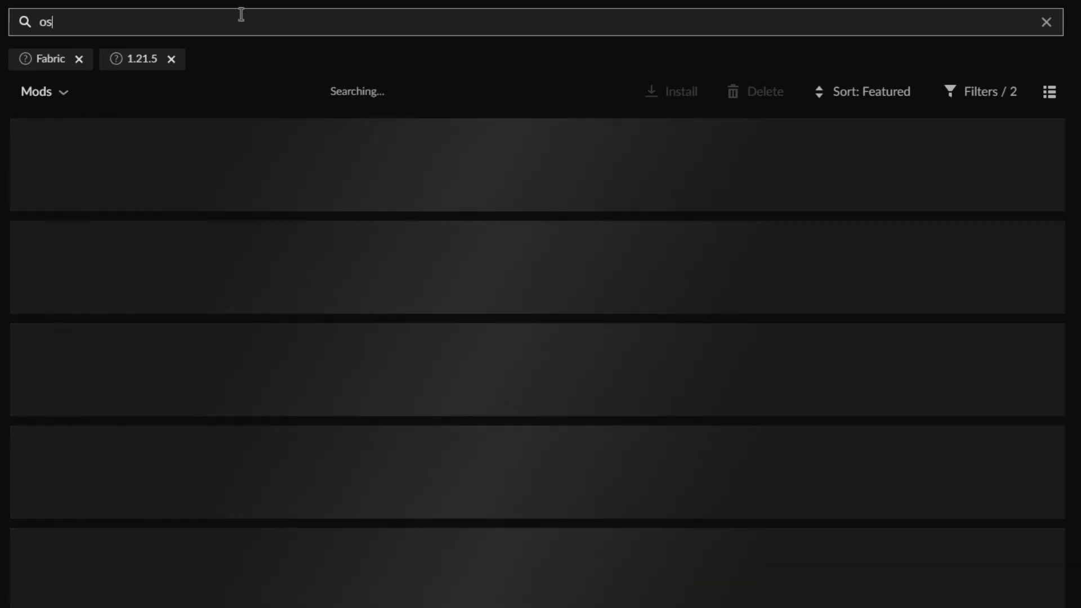
pyautogui.write('dium')
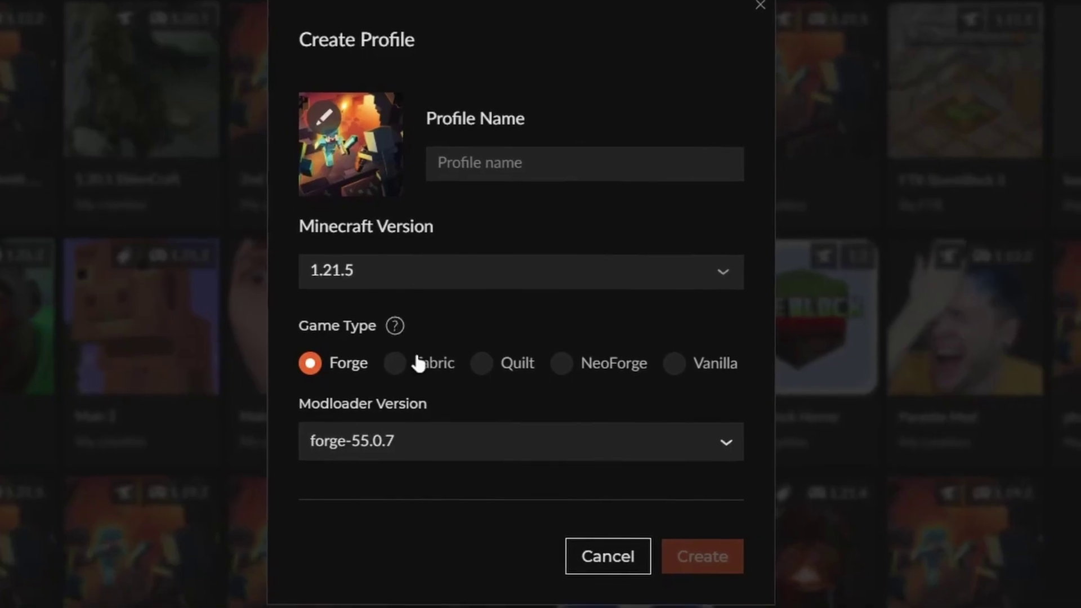
pyautogui.click(395, 367)
pyautogui.click(339, 376)
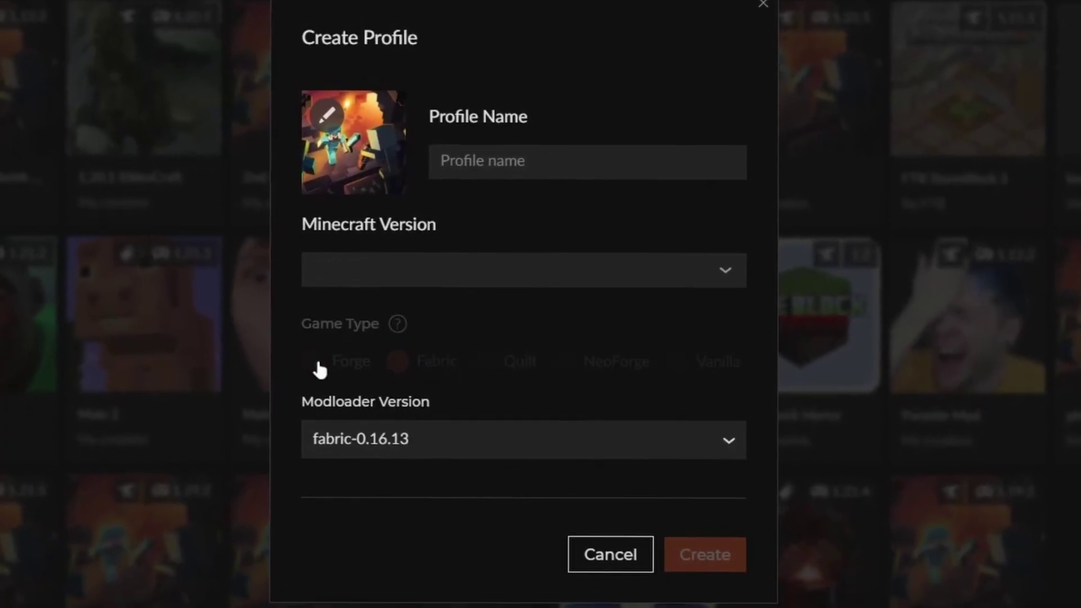
pyautogui.click(418, 369)
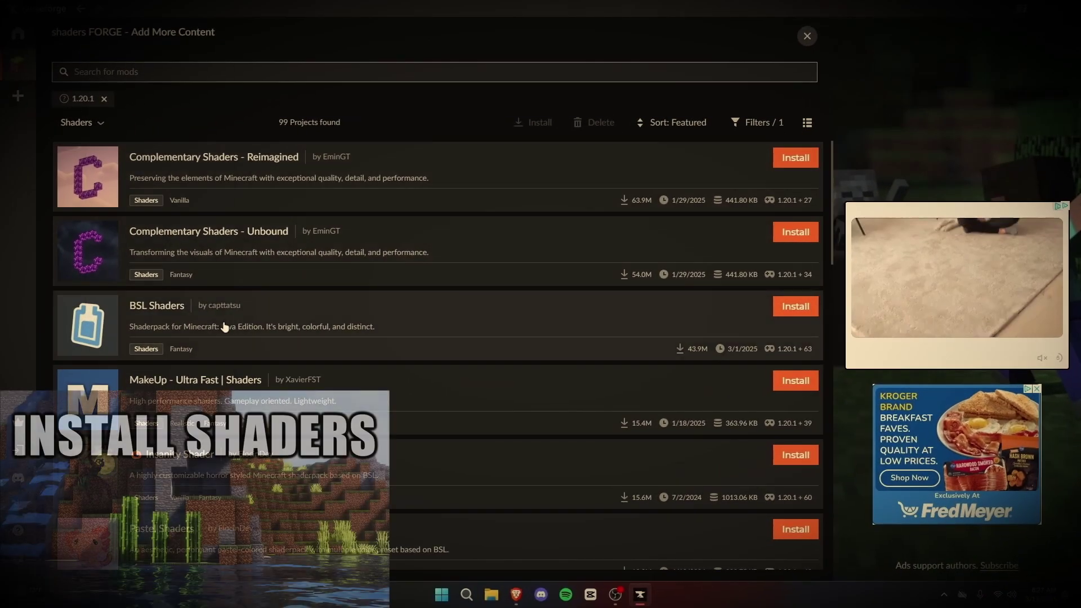
# - Glance at the Complementary Shaders - Reimagined details, then return to the My Modpacks list
pyautogui.scroll(-1, 231, 328)
pyautogui.scroll(1, 232, 338)
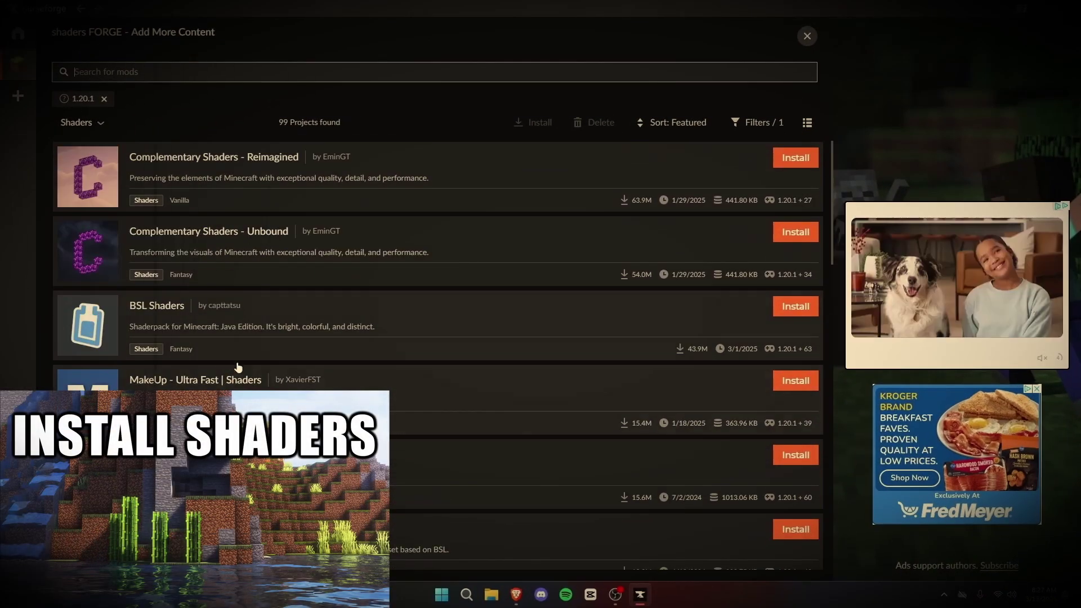
pyautogui.scroll(-6, 241, 355)
pyautogui.scroll(7, 239, 349)
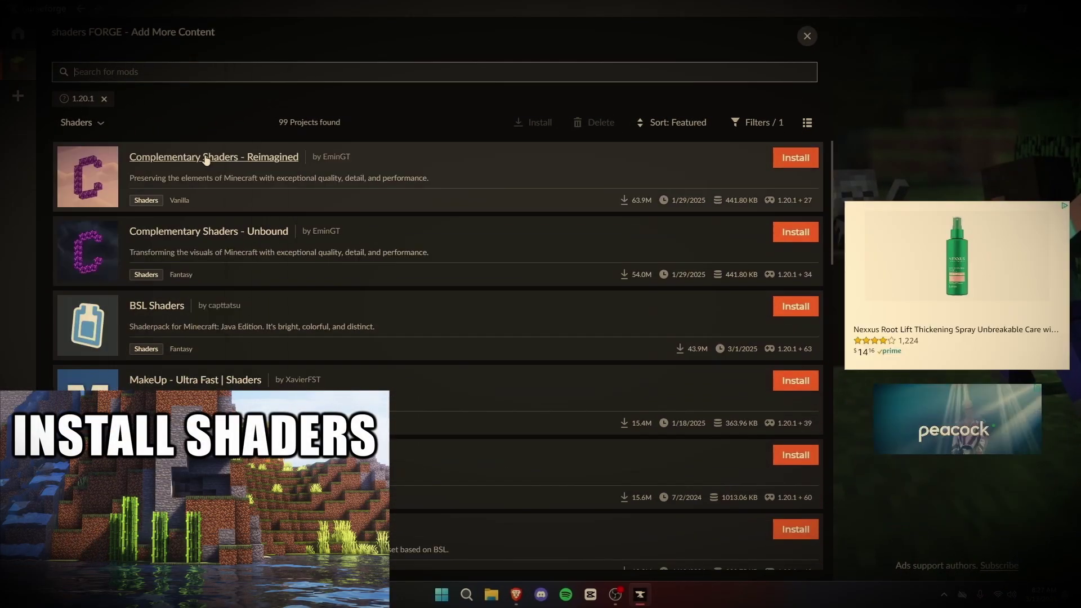
pyautogui.click(209, 160)
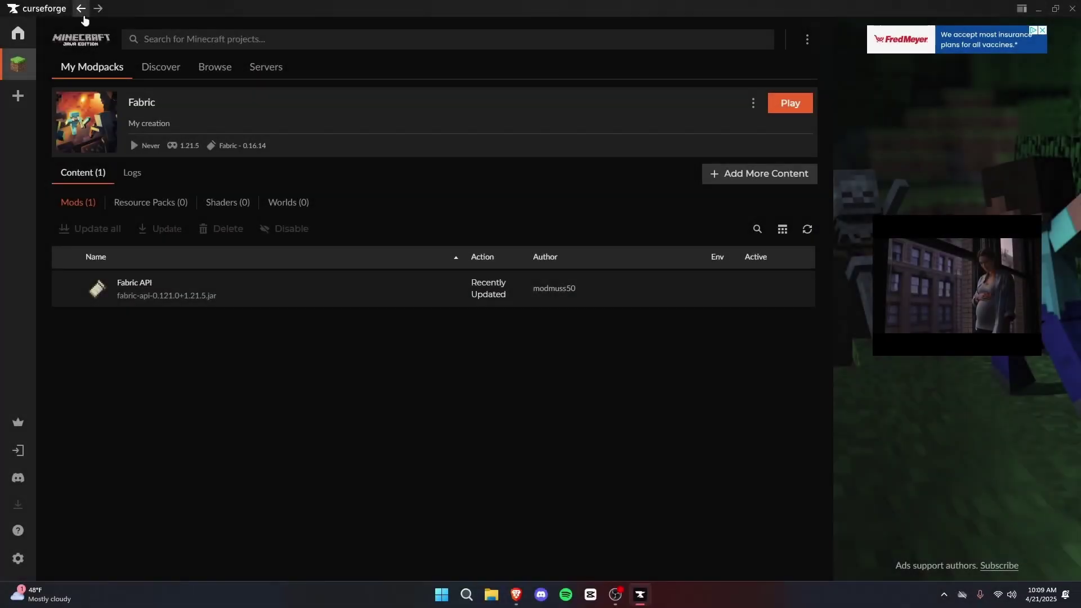
pyautogui.click(80, 7)
# - Create a Quilt game-type profile named 'Quilt' with loader quilt-0.28.1
pyautogui.click(85, 101)
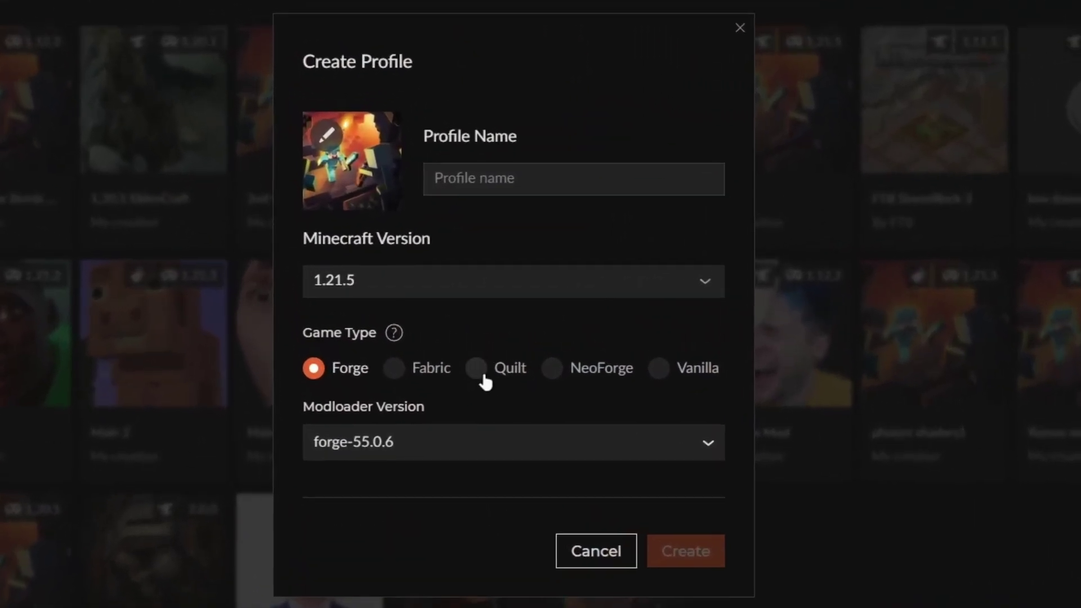
pyautogui.click(393, 337)
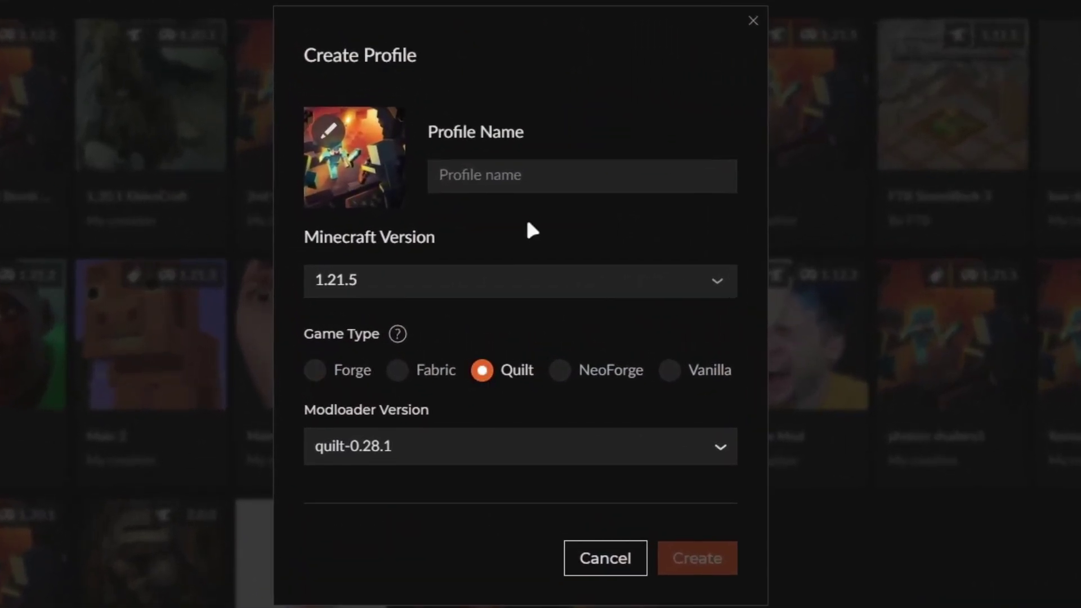
pyautogui.click(517, 176)
pyautogui.write('Quilt')
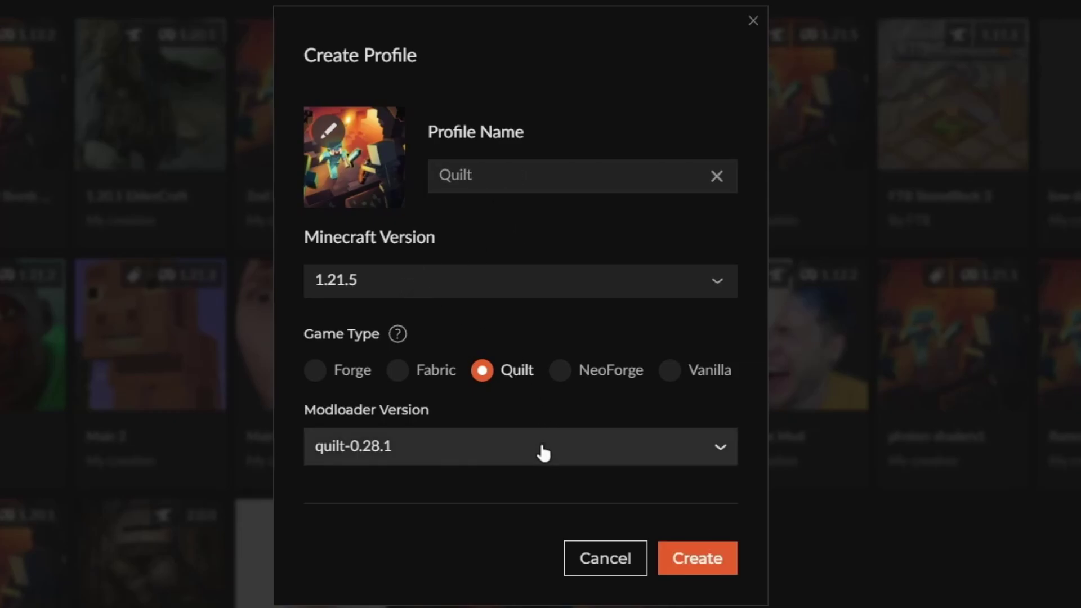
pyautogui.click(556, 450)
pyautogui.click(556, 451)
pyautogui.click(696, 558)
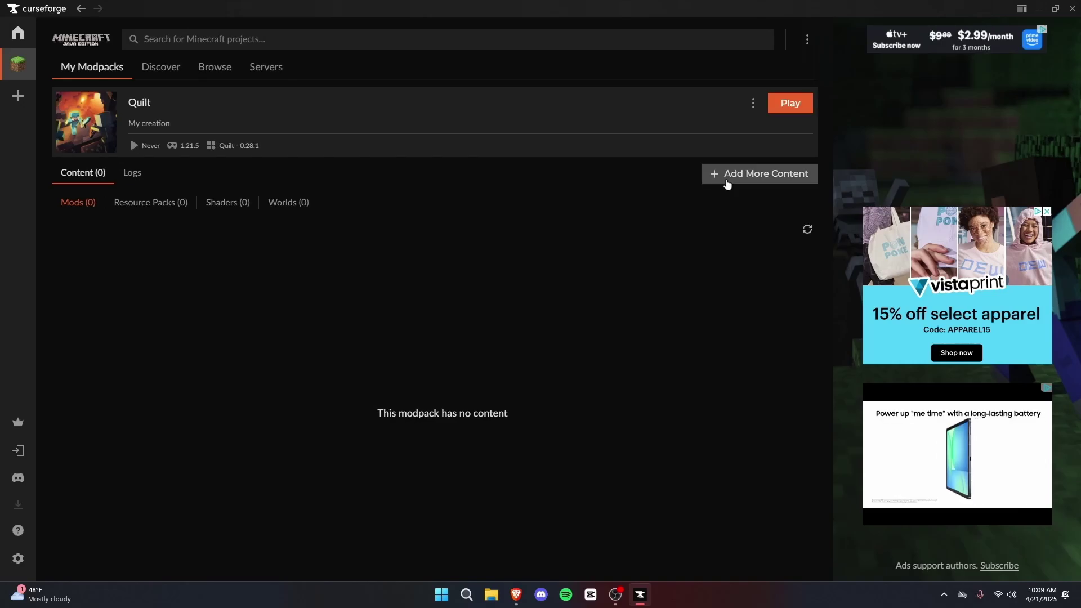
# - Search the Quilt catalogue for 'clumps' and remove the 1.21.5 and Quilt filter chips
pyautogui.click(785, 163)
pyautogui.click(181, 73)
pyautogui.write('sodium')
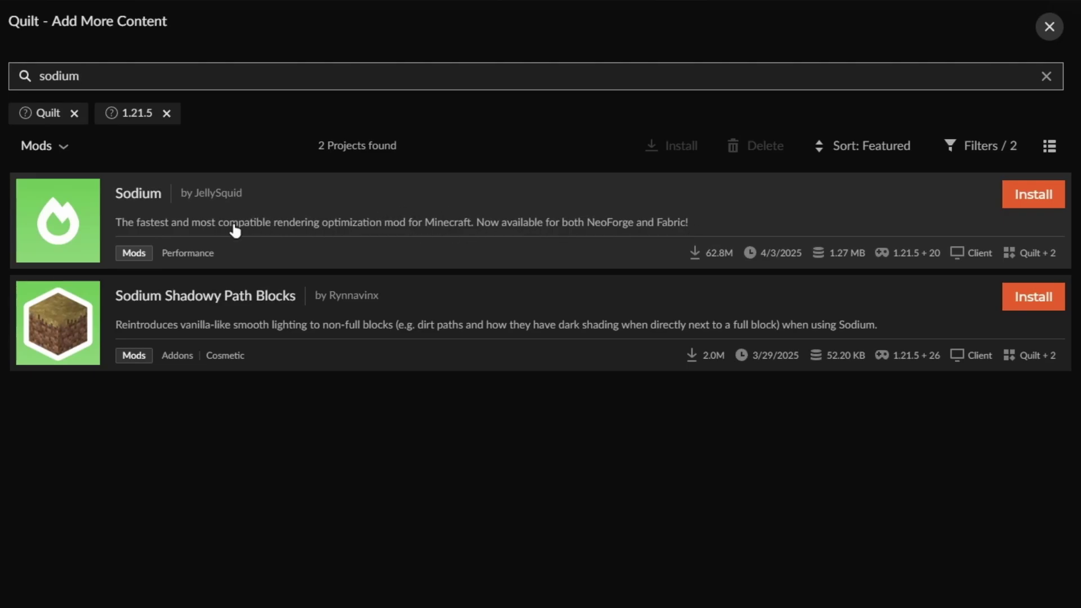
pyautogui.press('BackSpace')
pyautogui.press('BackSpace')
pyautogui.press('BackSpace')
pyautogui.press('BackSpace')
pyautogui.press('BackSpace')
pyautogui.press('BackSpace')
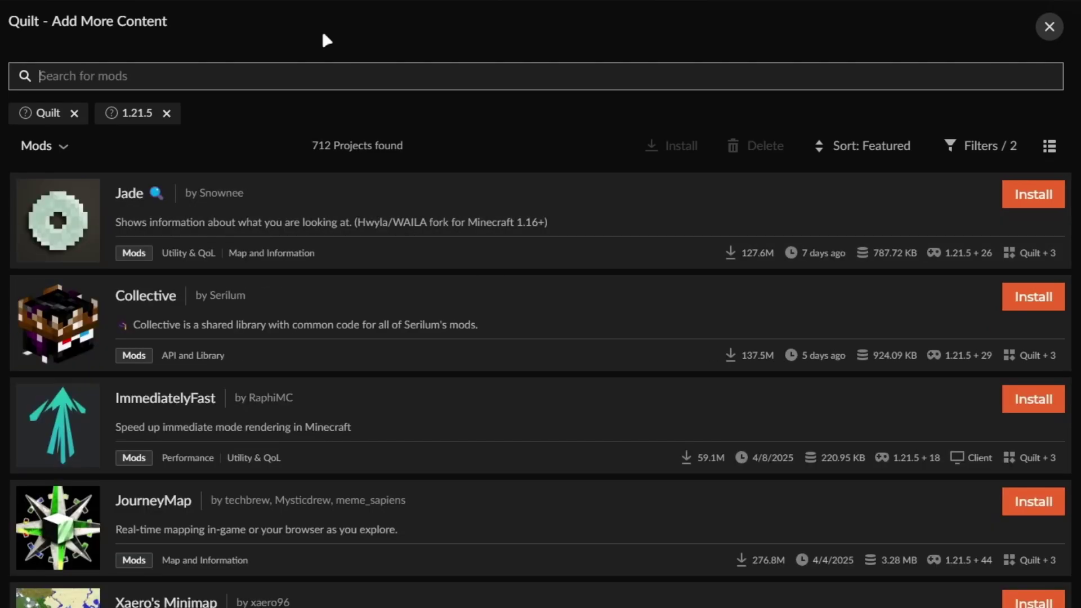
pyautogui.write('clumps')
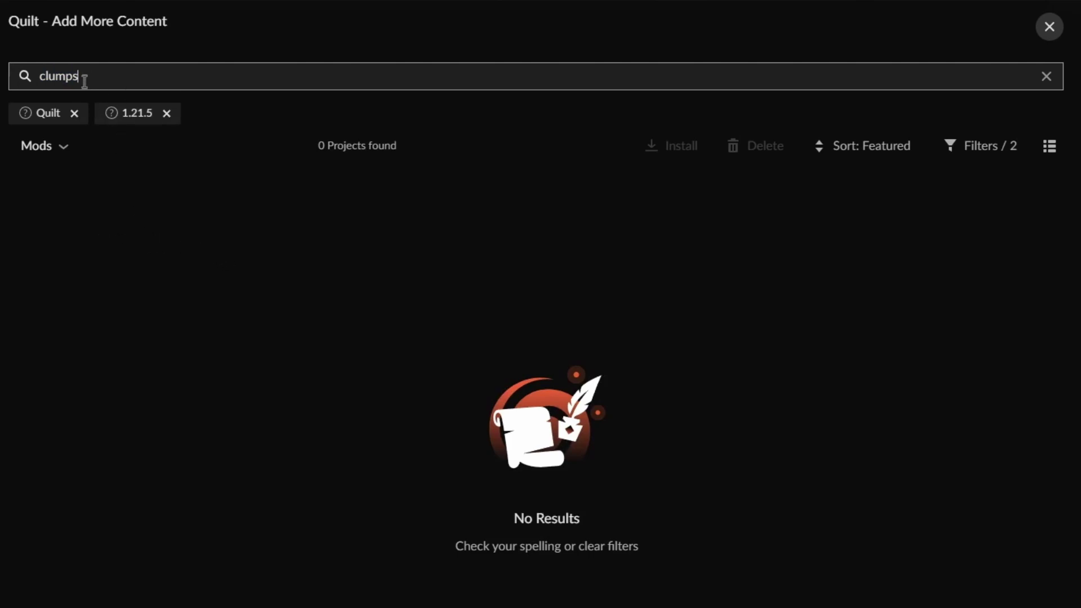
pyautogui.click(167, 114)
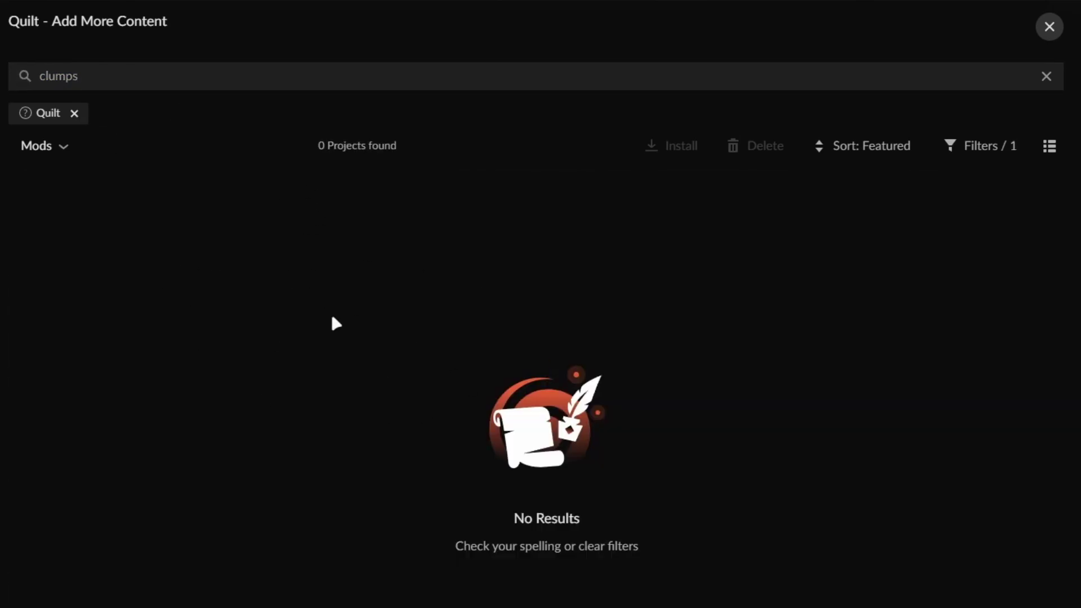
pyautogui.click(74, 114)
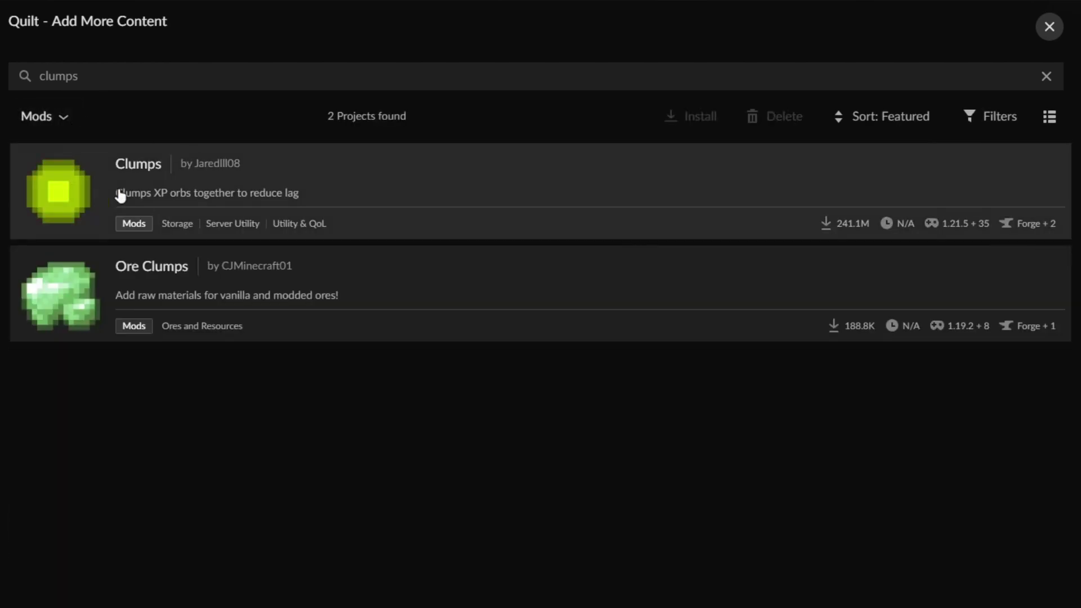
# - Open the Clumps page and check its Forge + 2 loader and 1.21.5 + 35 version badges
pyautogui.click(140, 164)
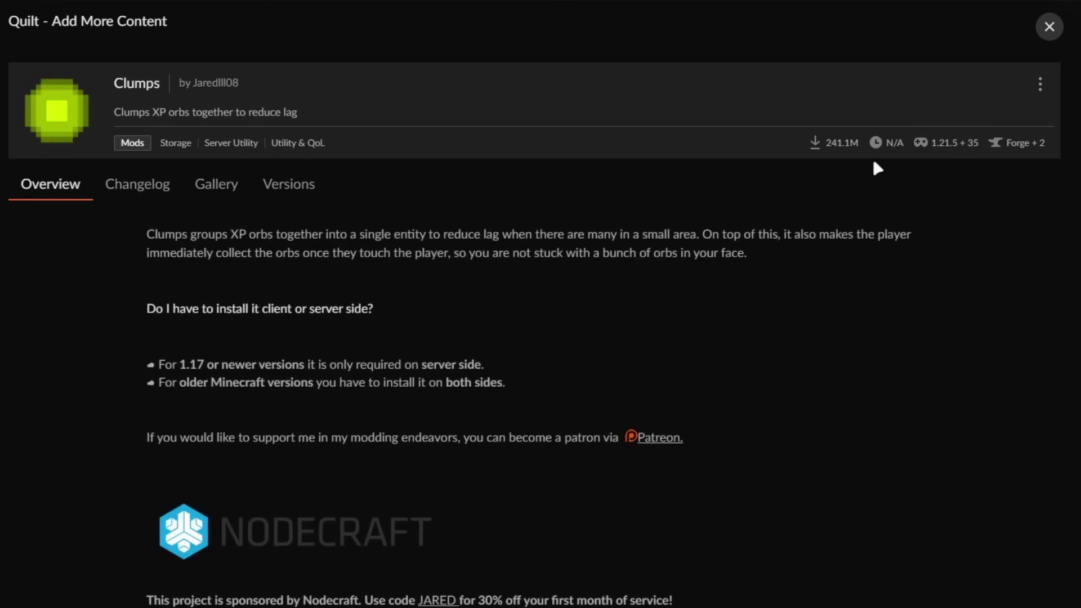
pyautogui.moveTo(1006, 141)
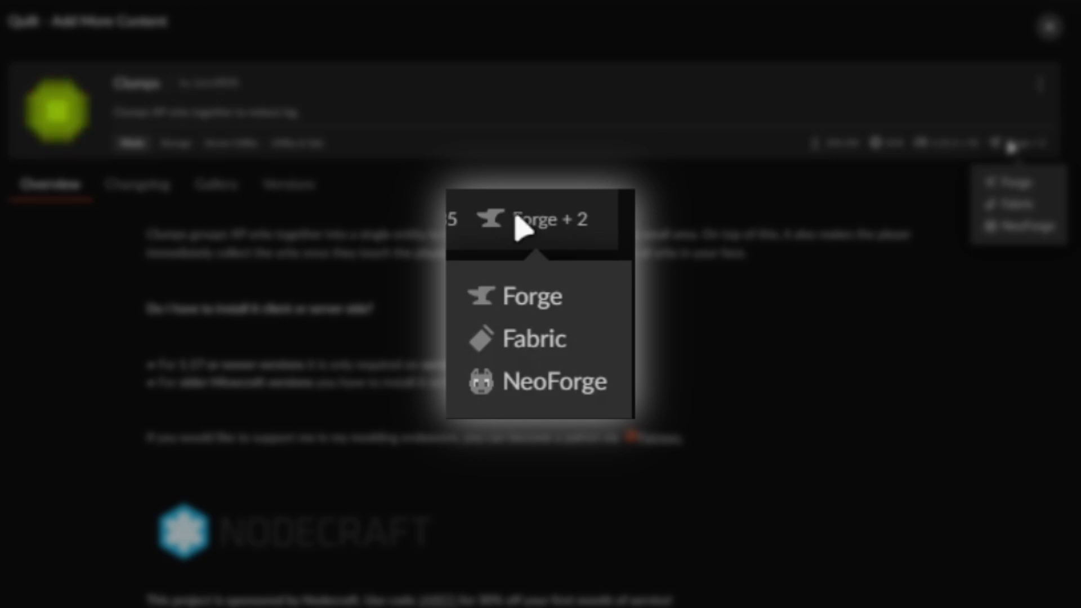
pyautogui.moveTo(943, 142)
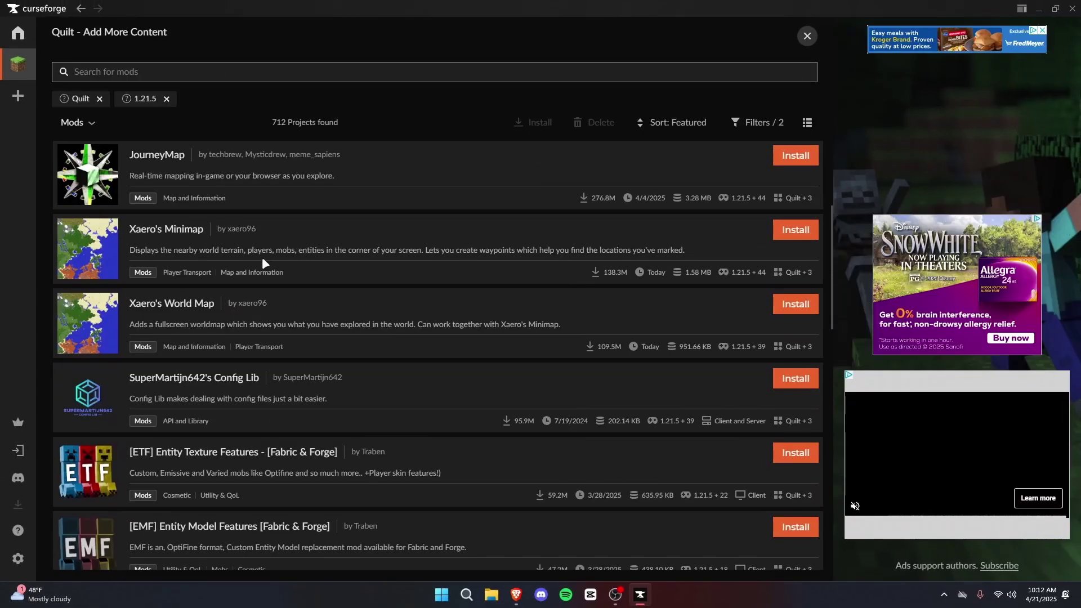
# - Scroll through the Quilt 1.21.5 Add More Content mod list
pyautogui.scroll(-10, 262, 257)
pyautogui.scroll(-12, 250, 268)
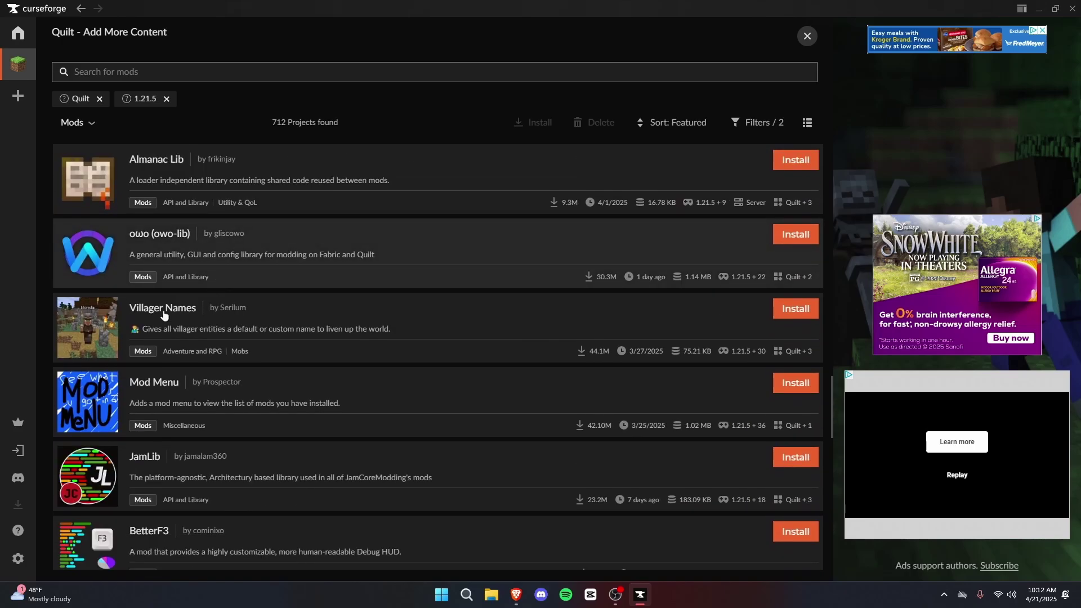
pyautogui.scroll(10, 191, 327)
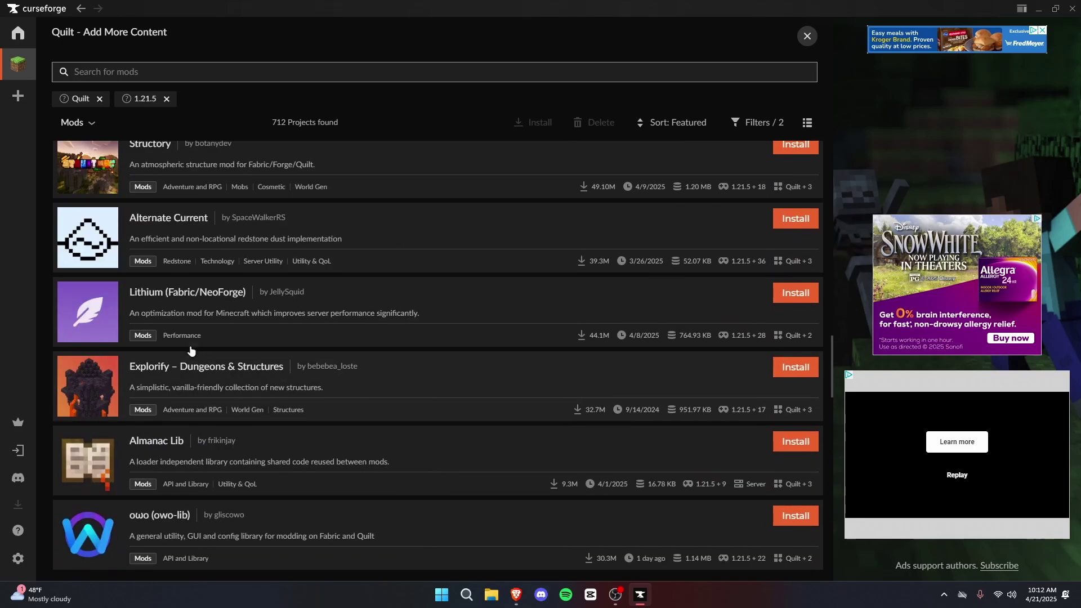
pyautogui.scroll(-5, 164, 338)
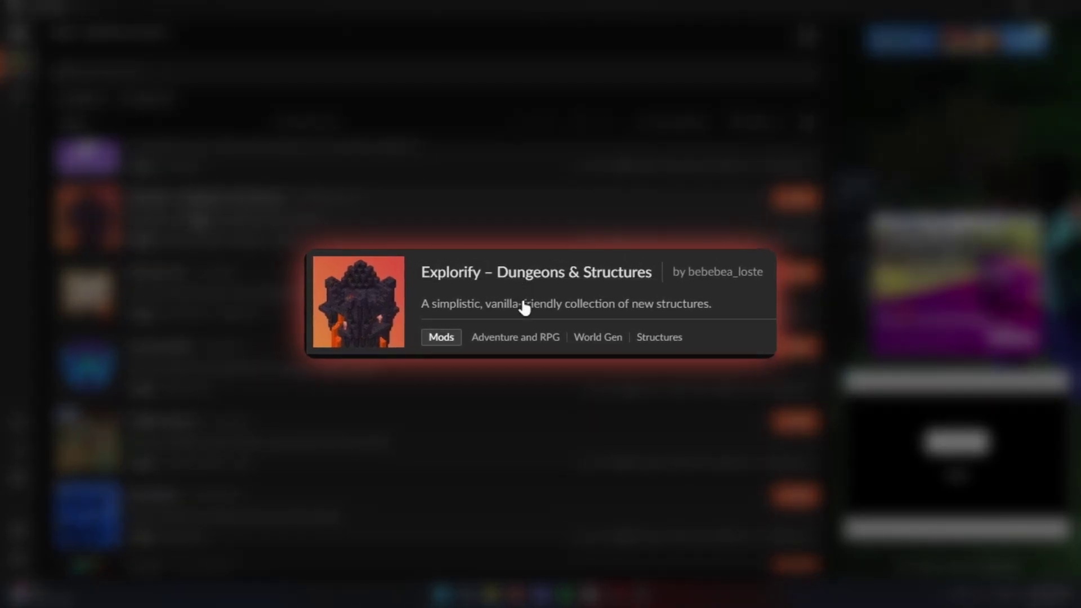
pyautogui.scroll(-3, 524, 307)
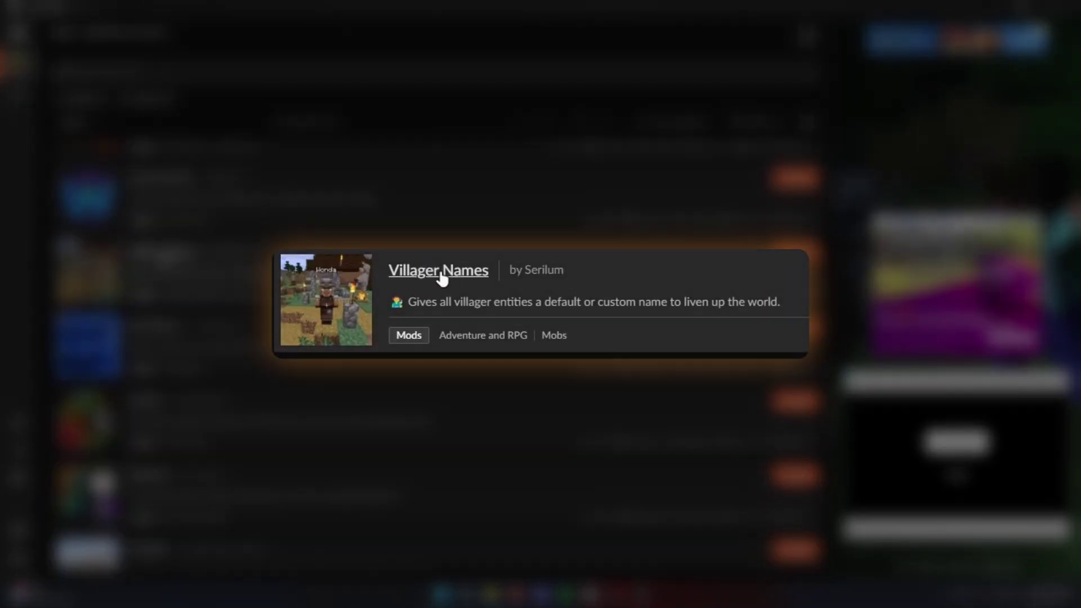
pyautogui.scroll(-5, 443, 277)
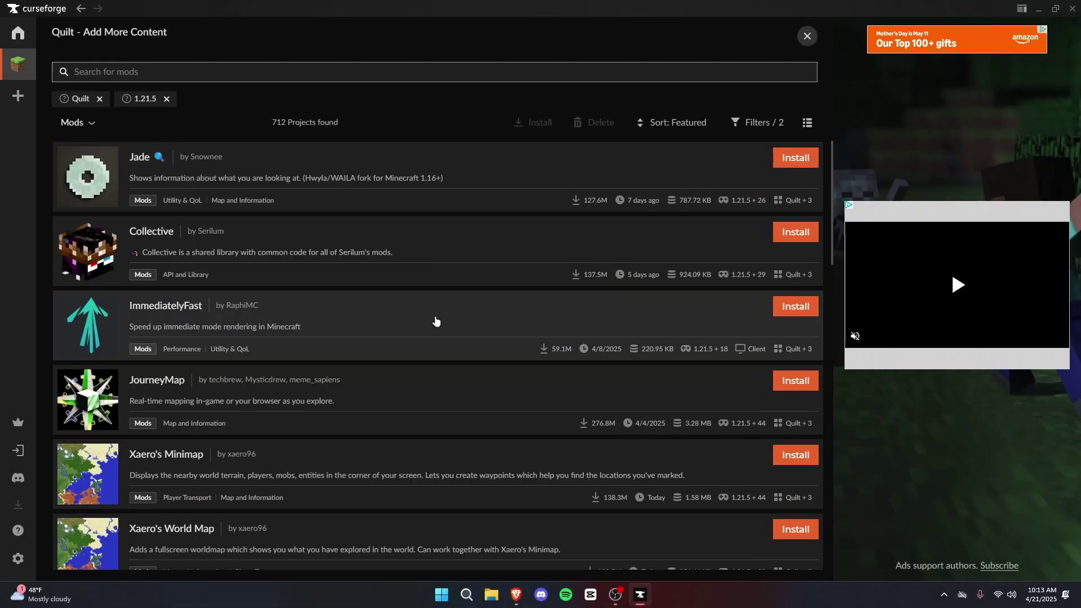
pyautogui.scroll(-9, 402, 324)
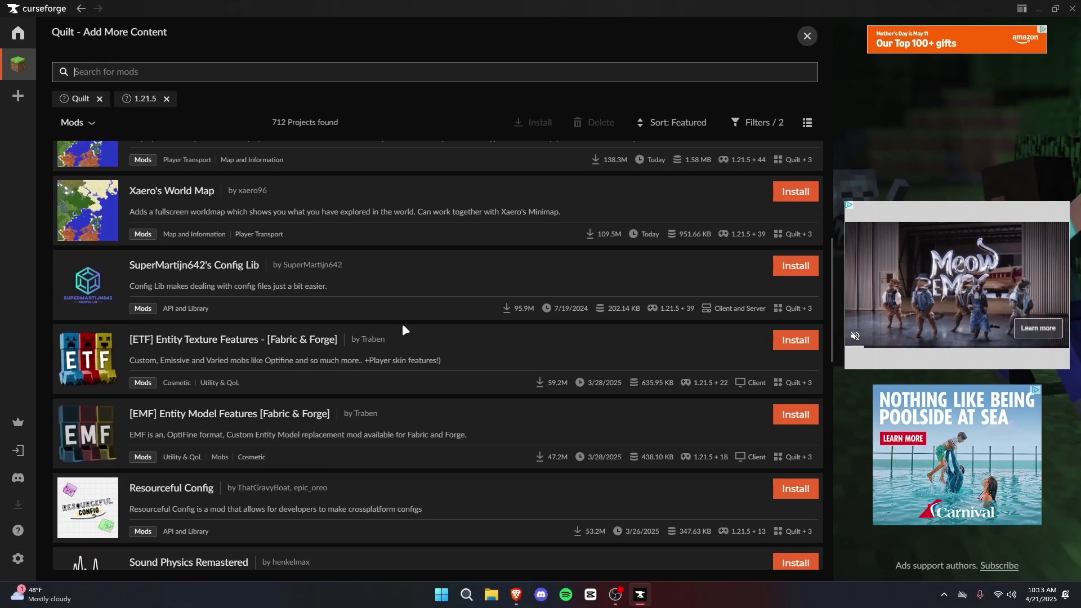
pyautogui.scroll(-3, 393, 332)
pyautogui.scroll(-2, 374, 326)
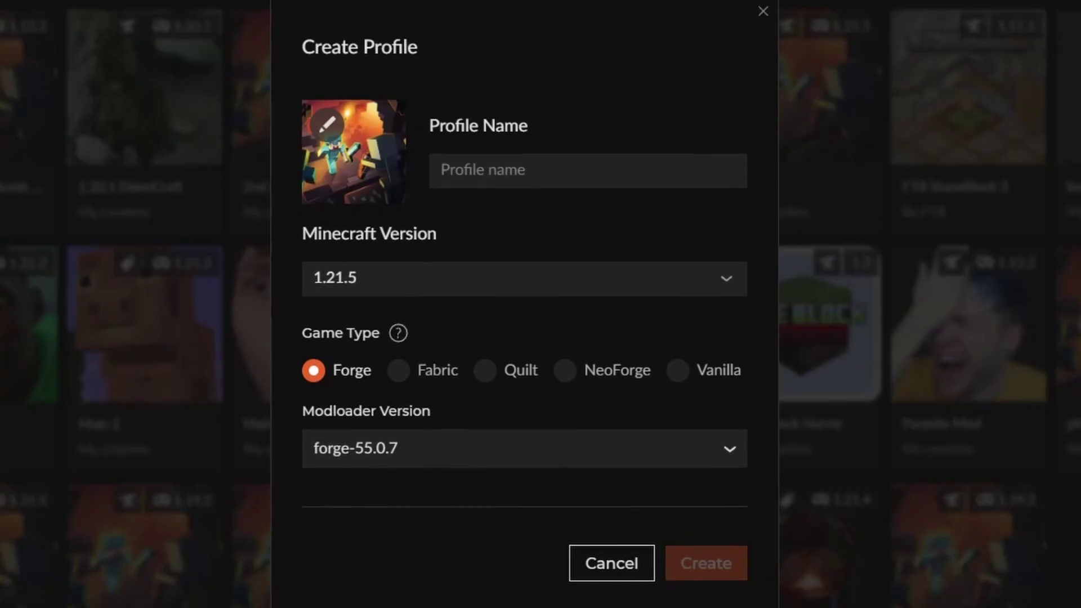
# - Choose NeoForge as game type with loader neoforge-21.5.52-beta, comparing the Fabric and Forge options
pyautogui.click(398, 370)
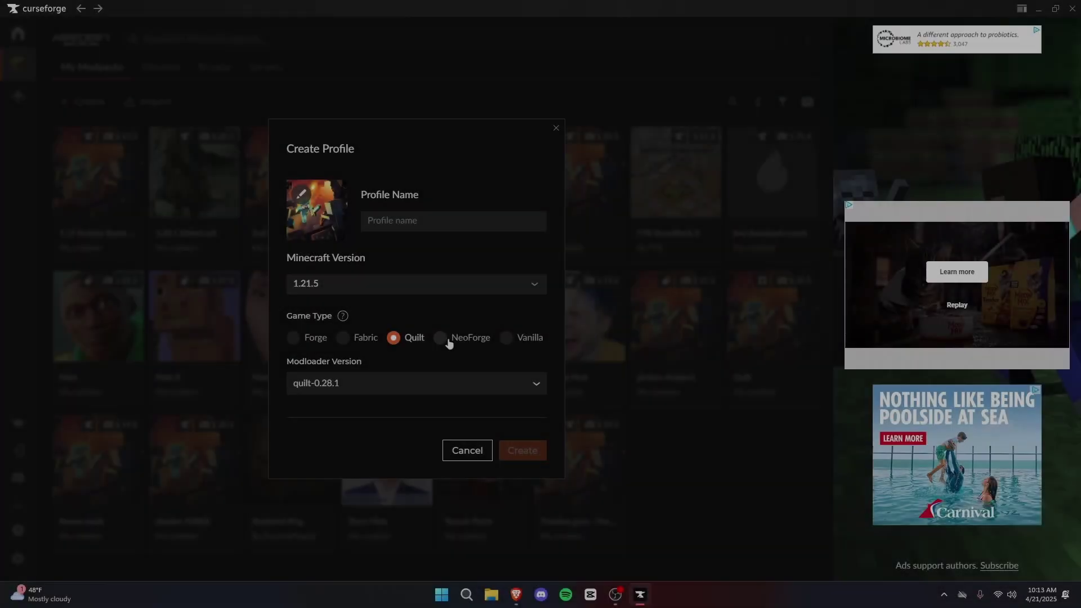
pyautogui.click(443, 338)
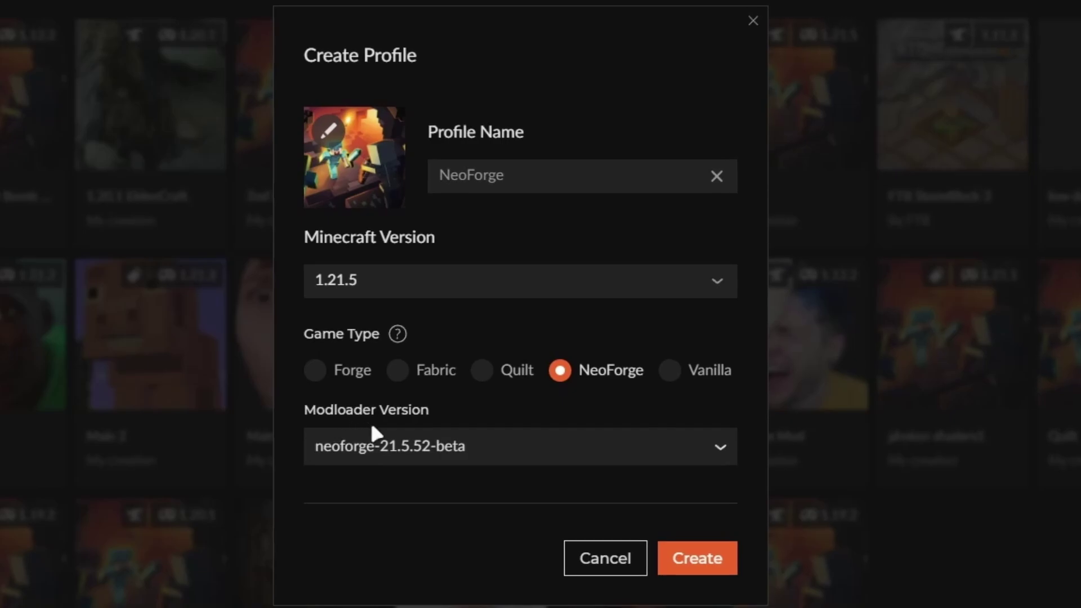
pyautogui.click(436, 453)
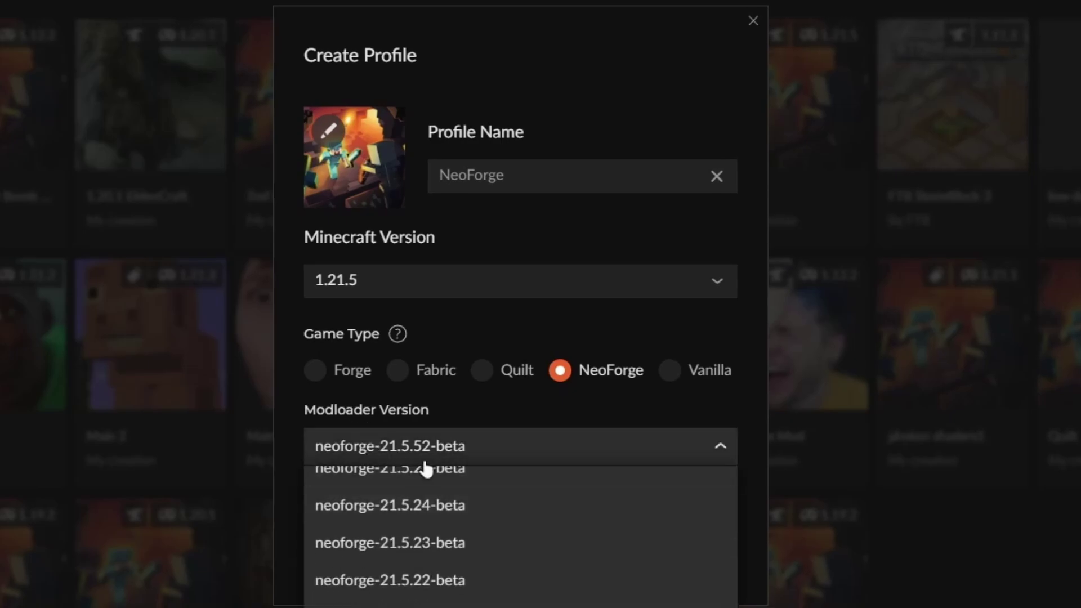
pyautogui.scroll(-3, 457, 563)
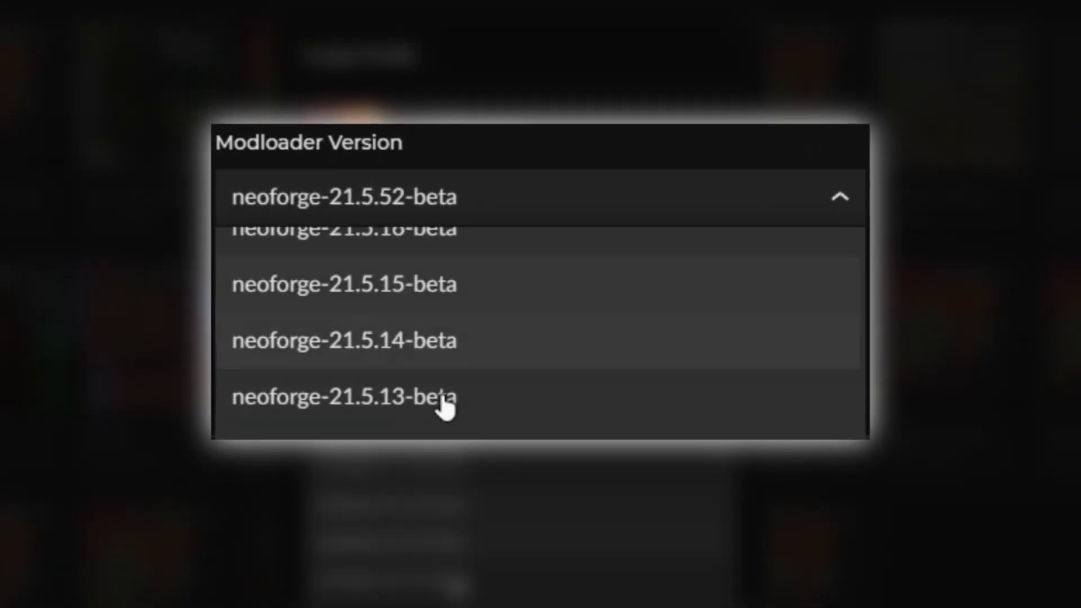
pyautogui.scroll(-2, 445, 406)
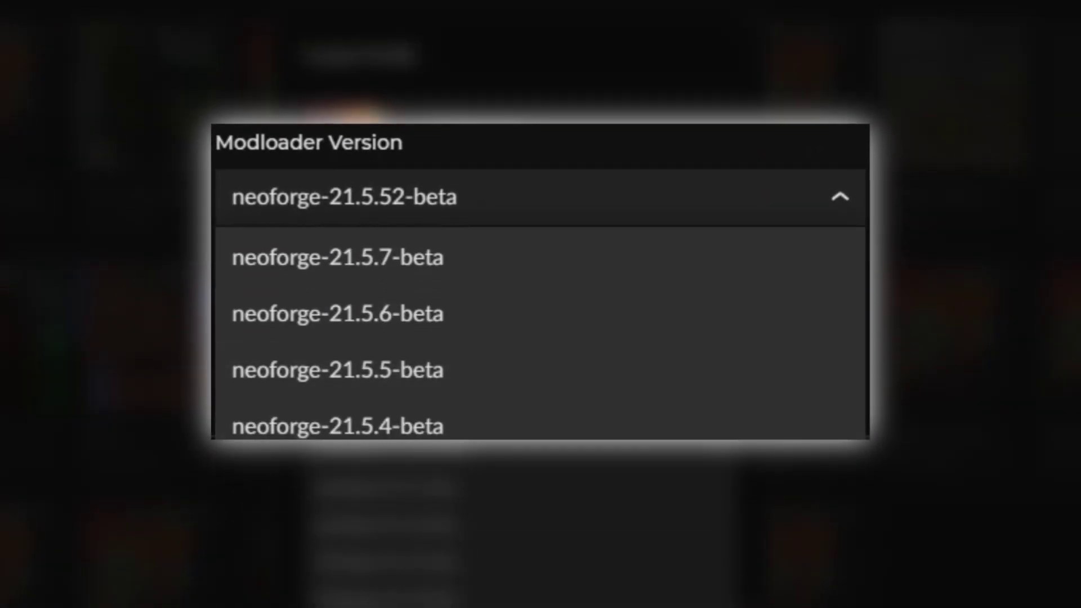
pyautogui.scroll(8, 428, 400)
pyautogui.scroll(6, 417, 398)
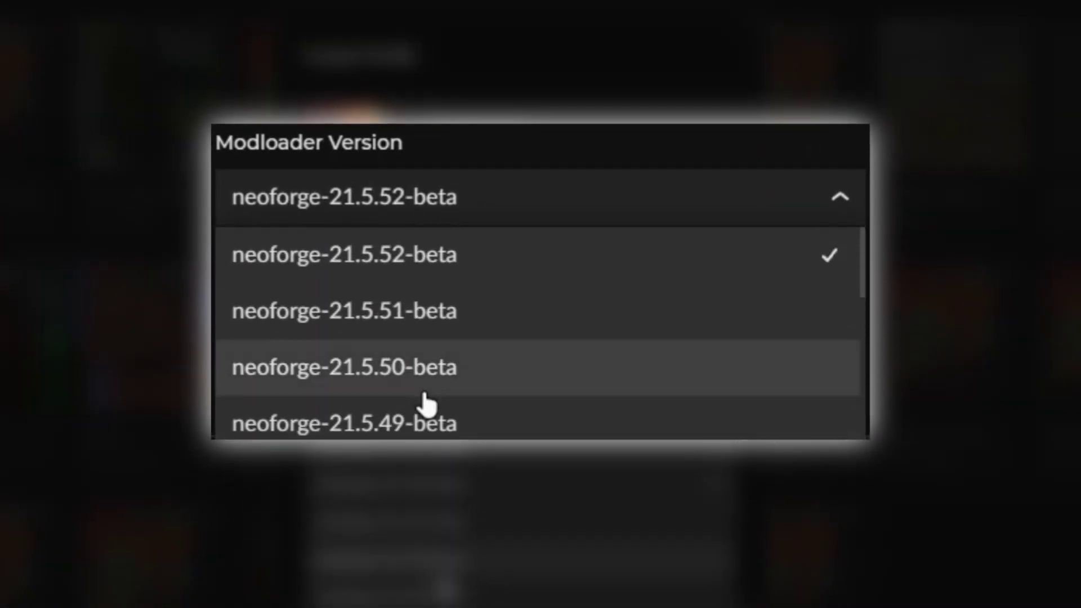
pyautogui.scroll(-6, 599, 321)
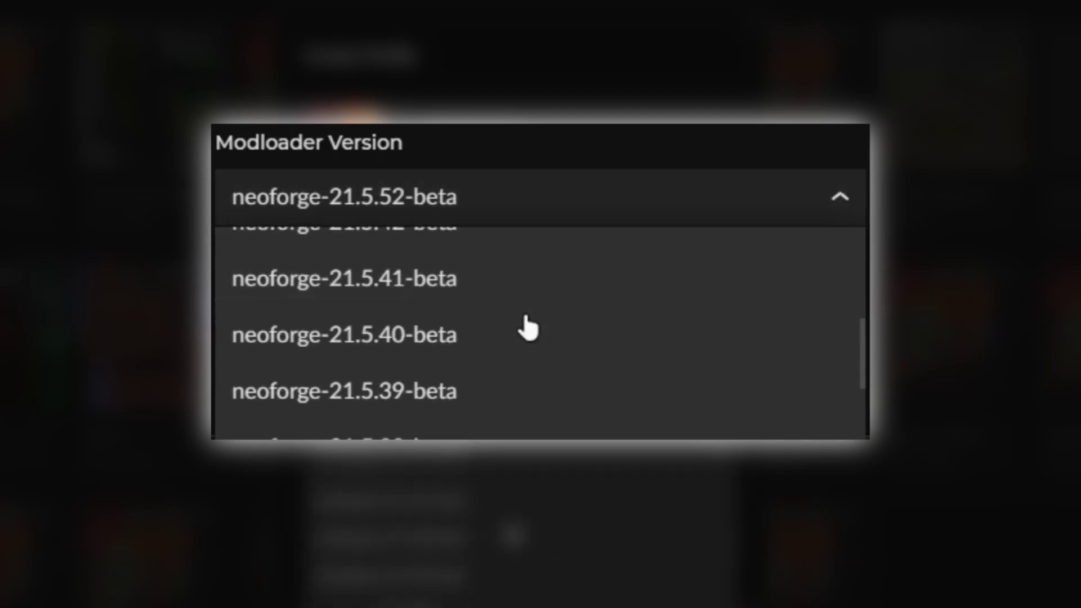
pyautogui.scroll(-7, 515, 352)
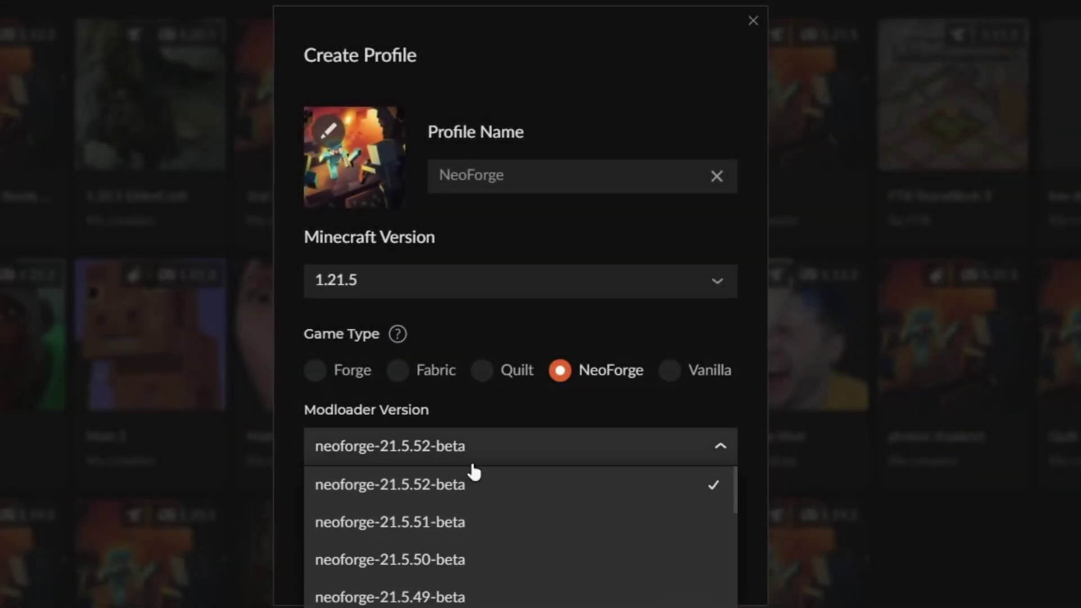
pyautogui.click(507, 450)
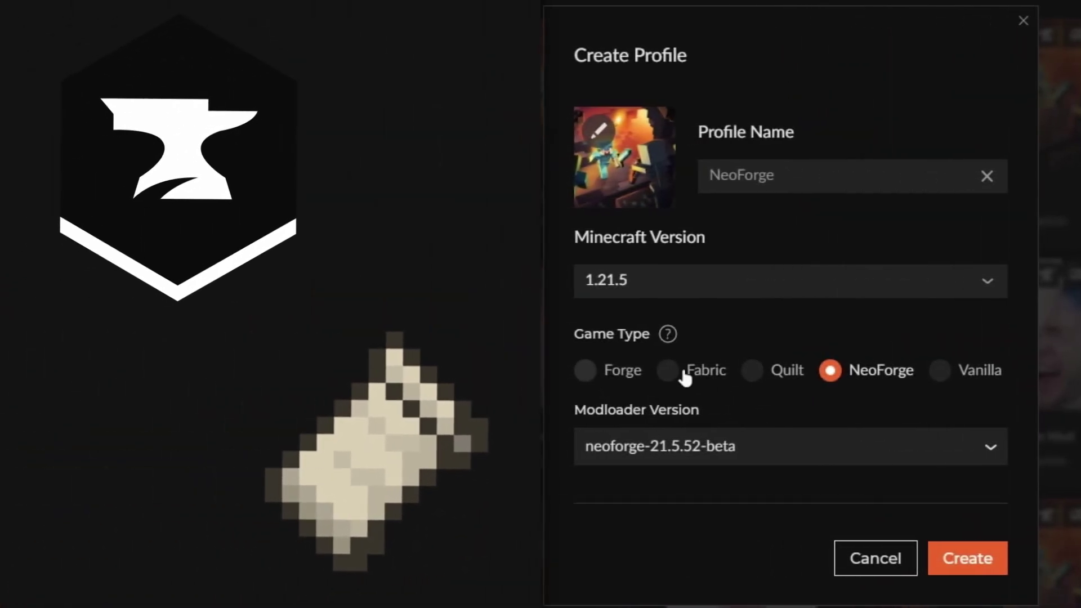
pyautogui.click(689, 371)
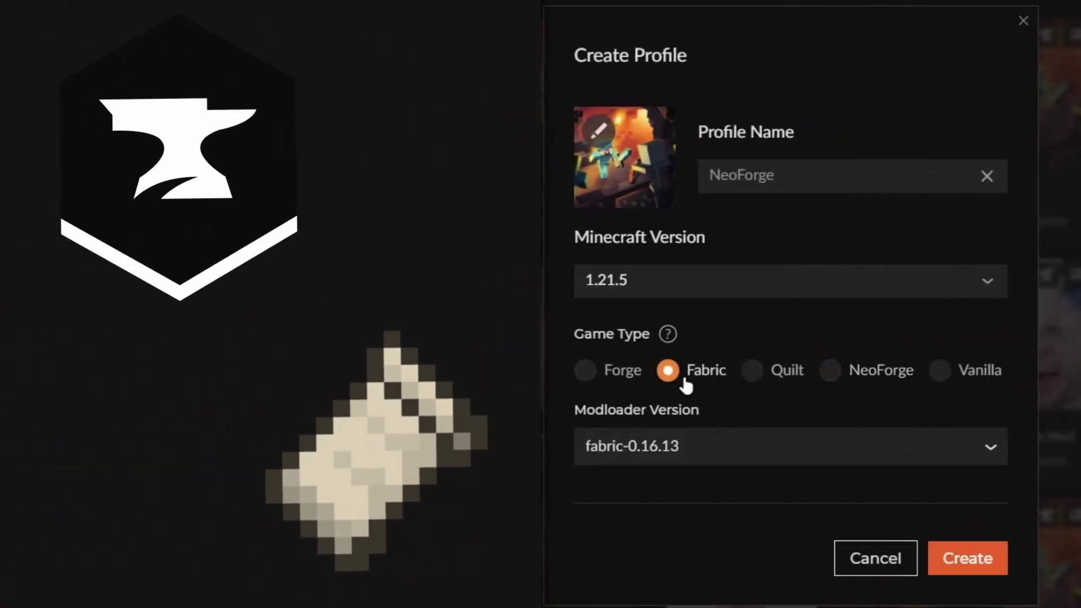
pyautogui.click(597, 365)
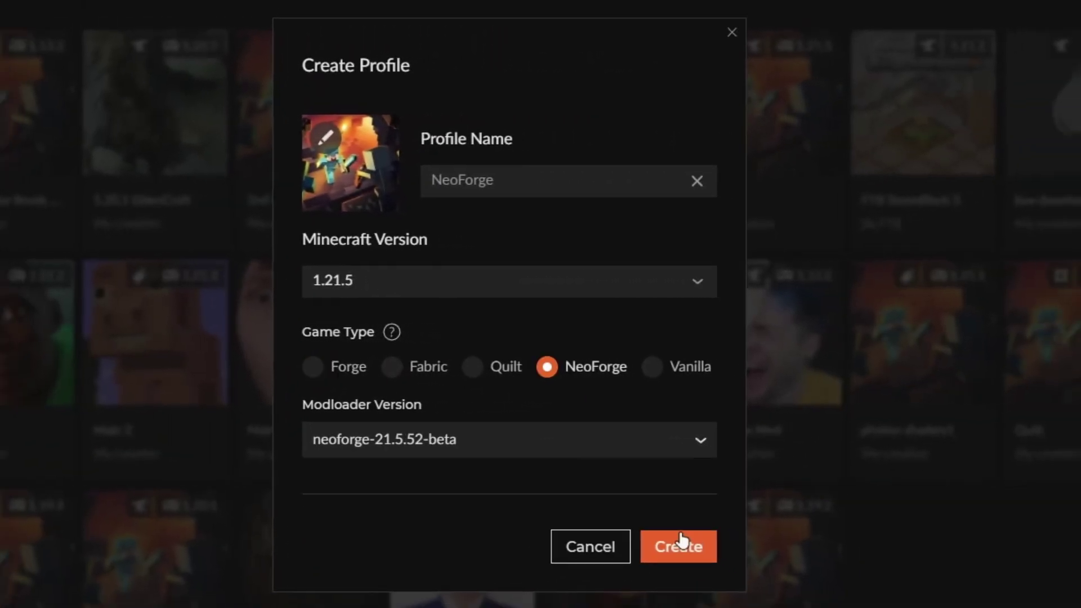
# - Create the NeoForge profile, scroll its 1.21.5 mods, and search for 'iris'
pyautogui.click(681, 542)
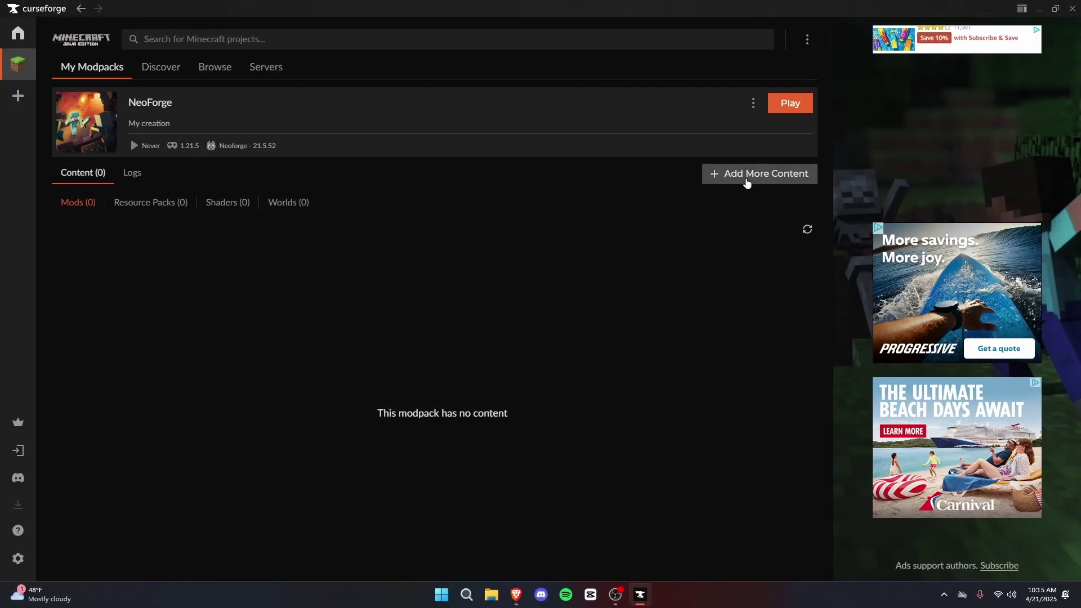
pyautogui.click(747, 179)
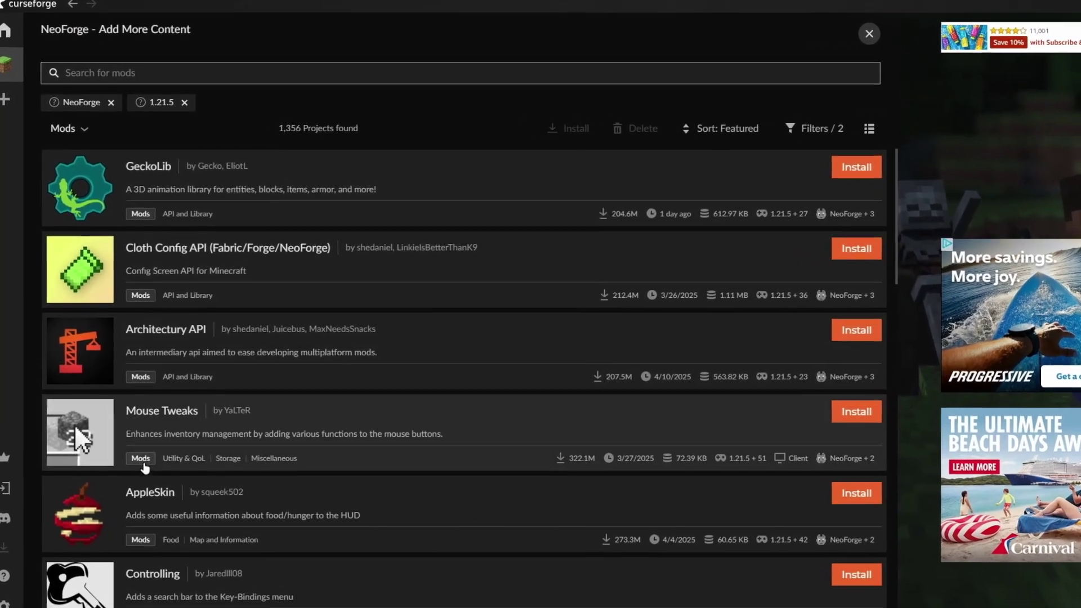
pyautogui.scroll(-1, 130, 381)
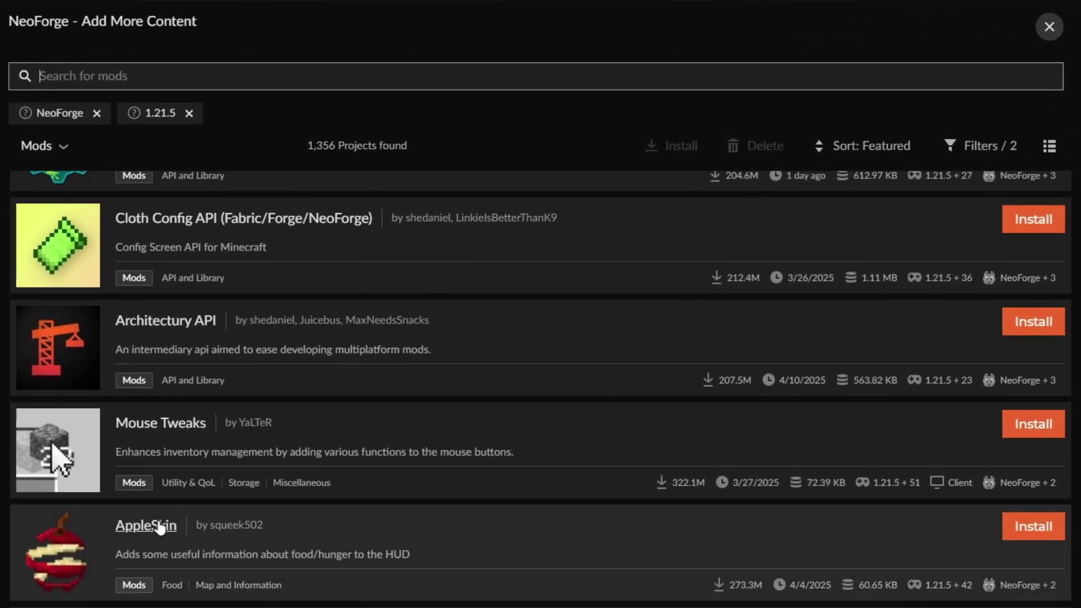
pyautogui.scroll(-1, 184, 473)
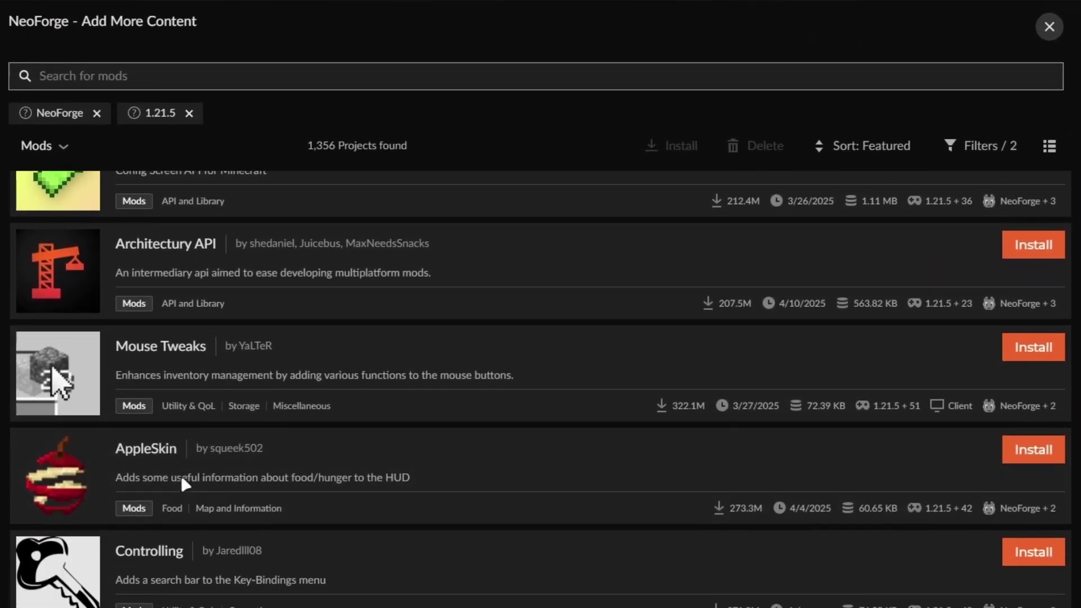
pyautogui.scroll(2, 206, 465)
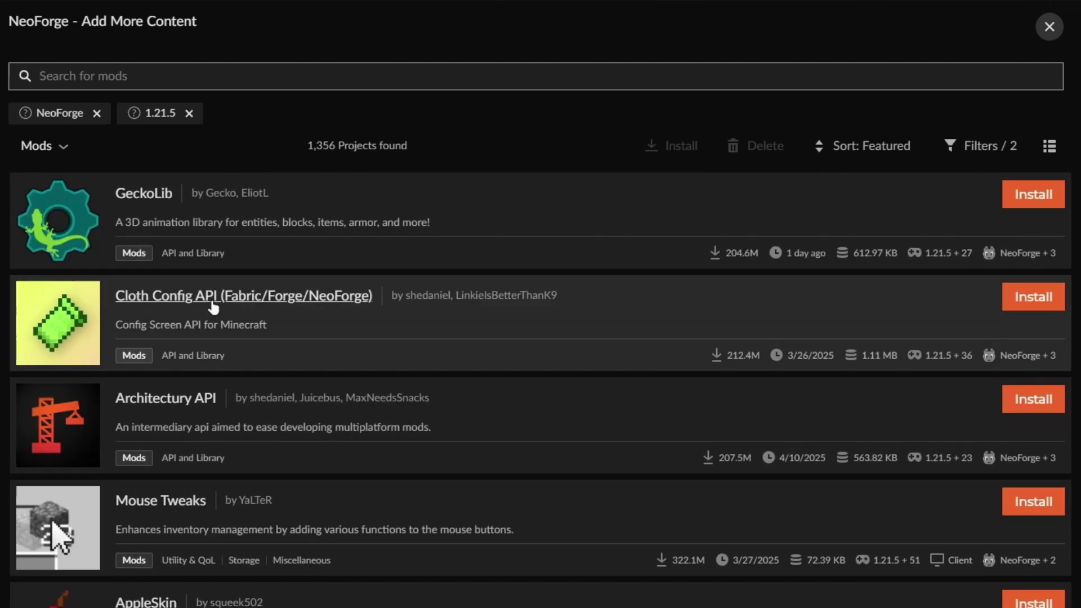
pyautogui.click(181, 88)
pyautogui.write('iris')
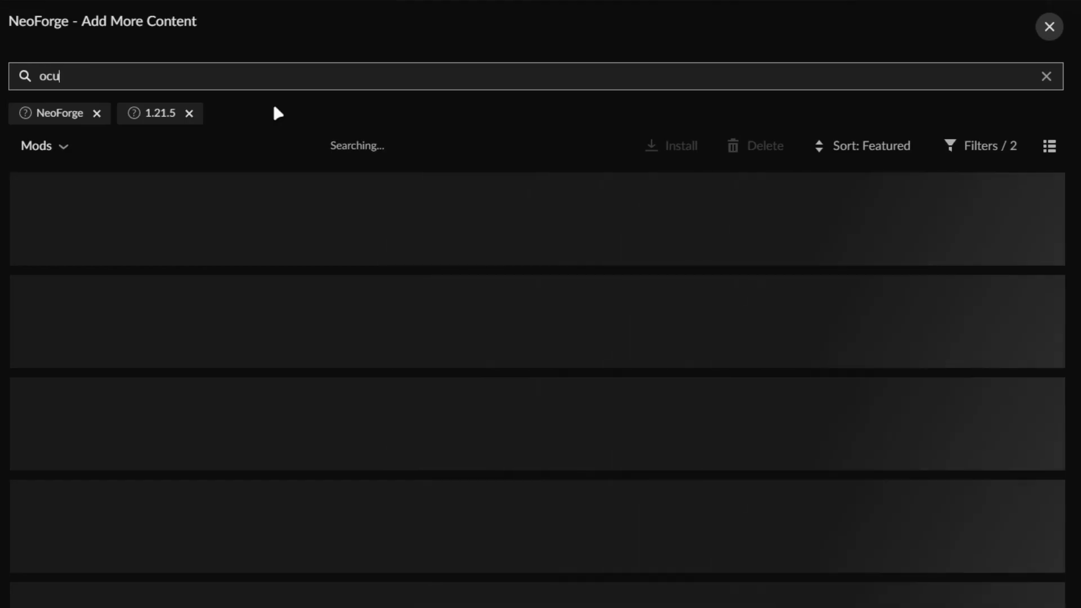
# - Try an 'oculus' search, clear it, and remove the 1.21.5 version filter
pyautogui.write('lus')
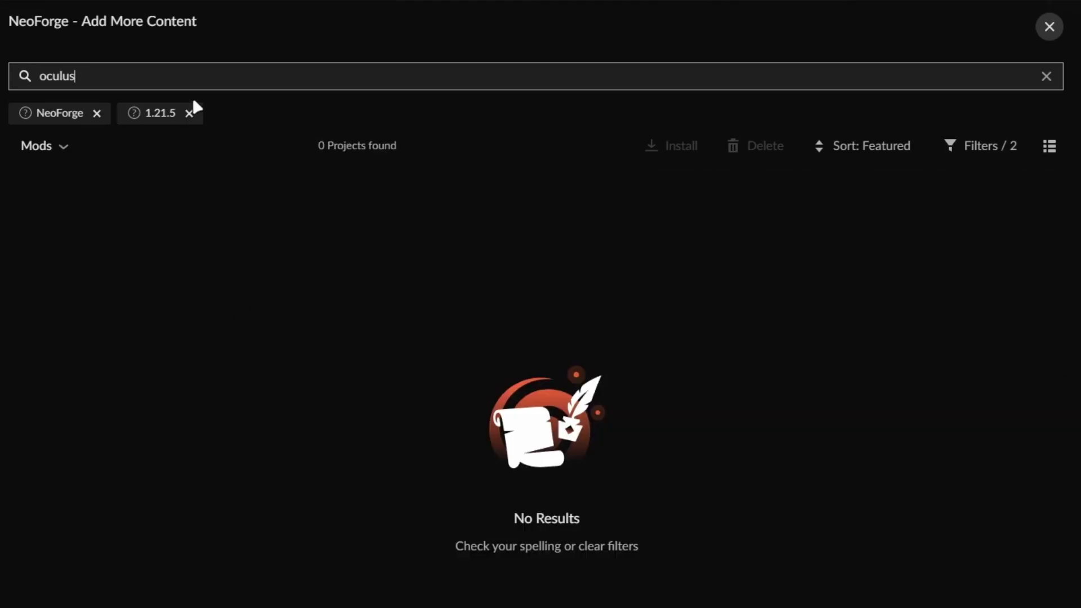
pyautogui.click(190, 113)
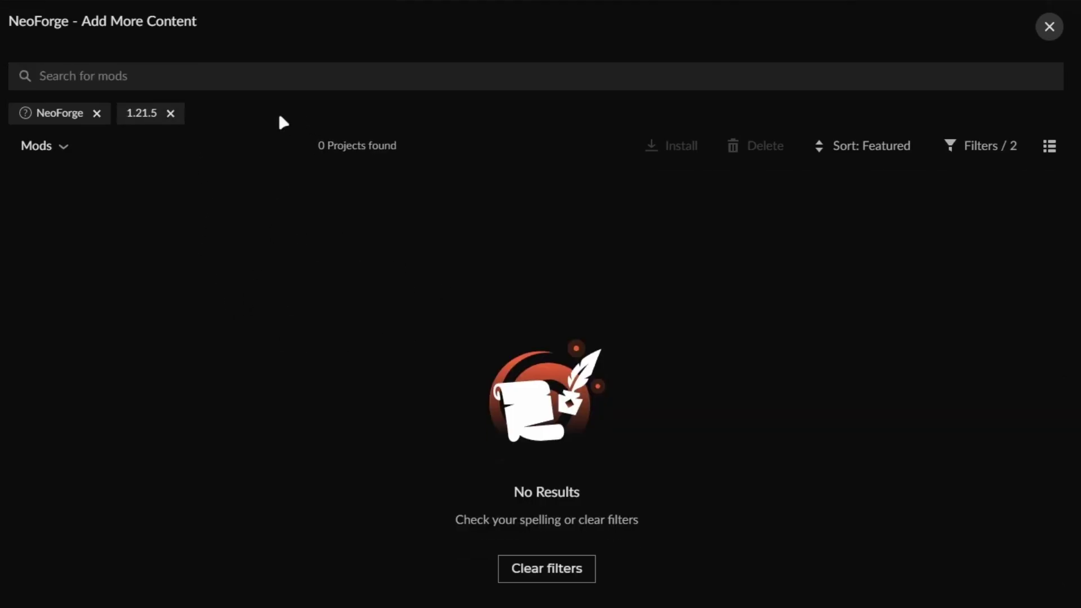
pyautogui.click(171, 115)
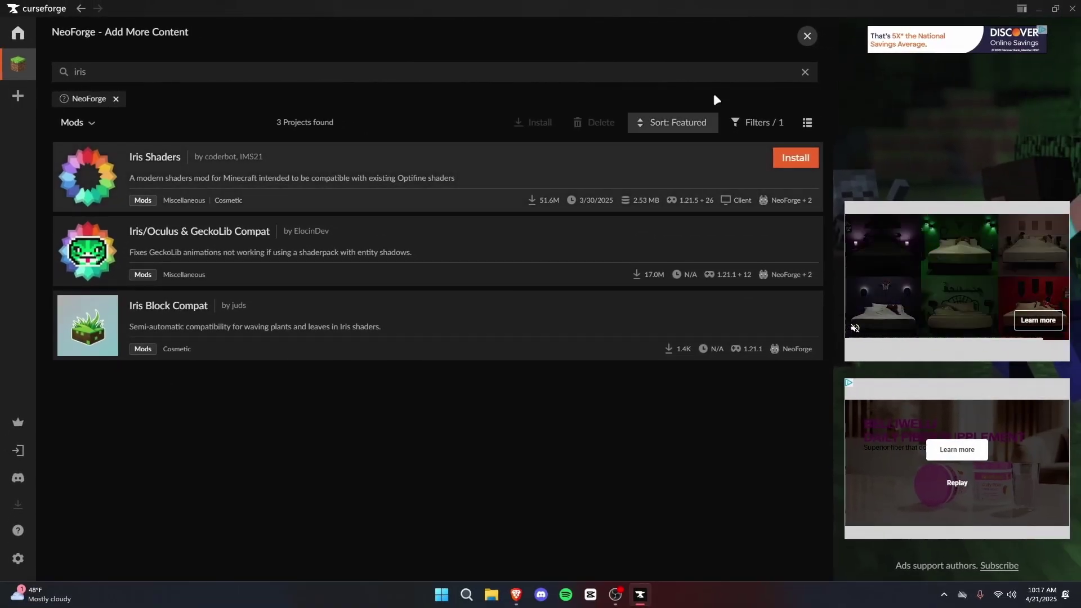
# - Clear the iris search, review NeoForge loader versions, select NeoForge, then cancel the profile form
pyautogui.click(805, 71)
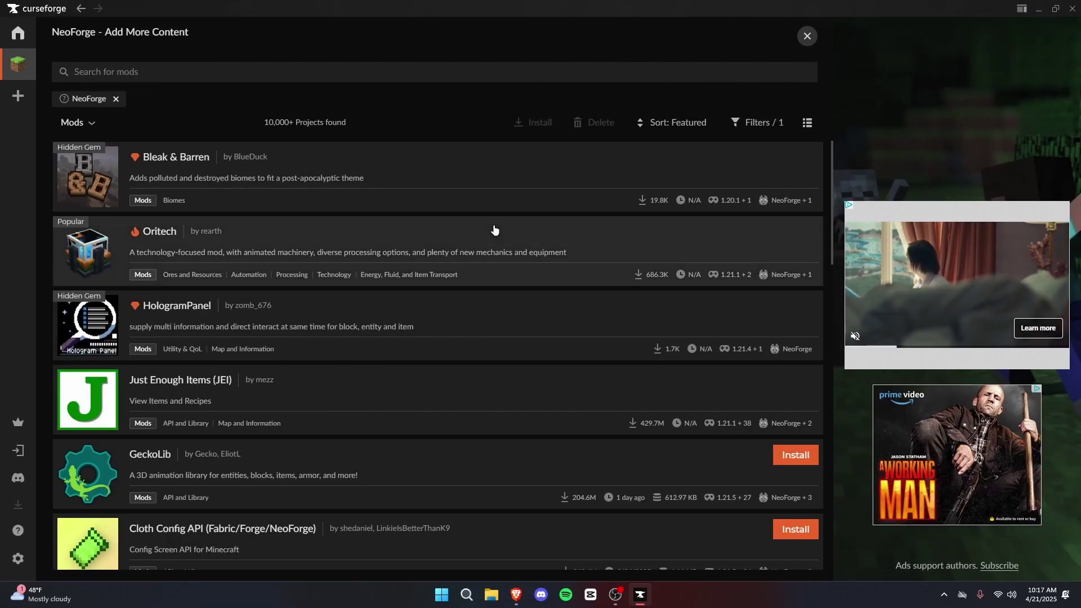
pyautogui.scroll(-4, 493, 232)
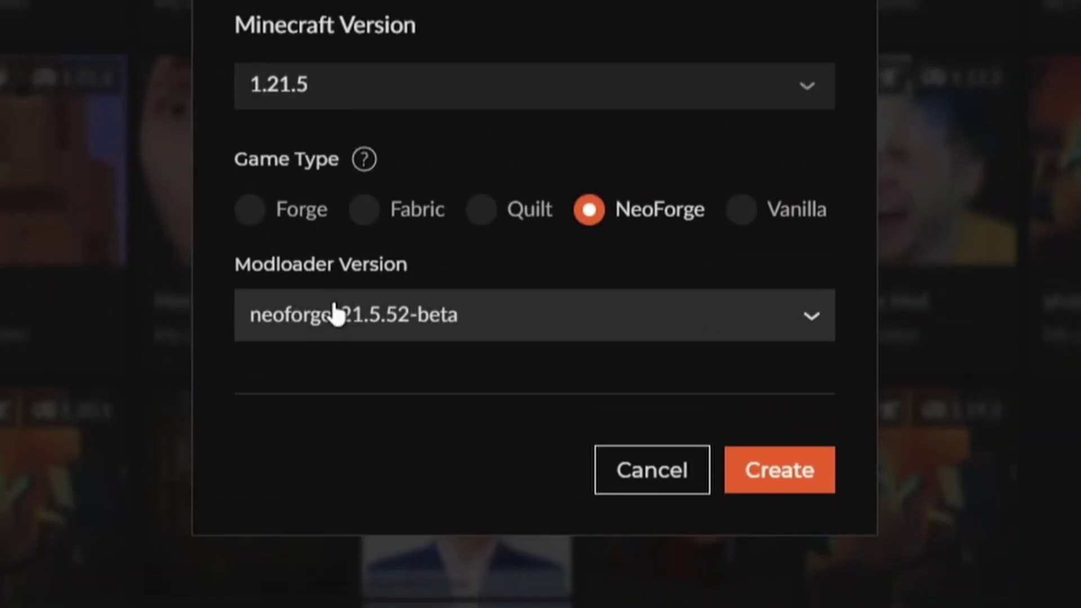
pyautogui.click(448, 453)
pyautogui.scroll(-3, 469, 574)
pyautogui.scroll(-5, 441, 580)
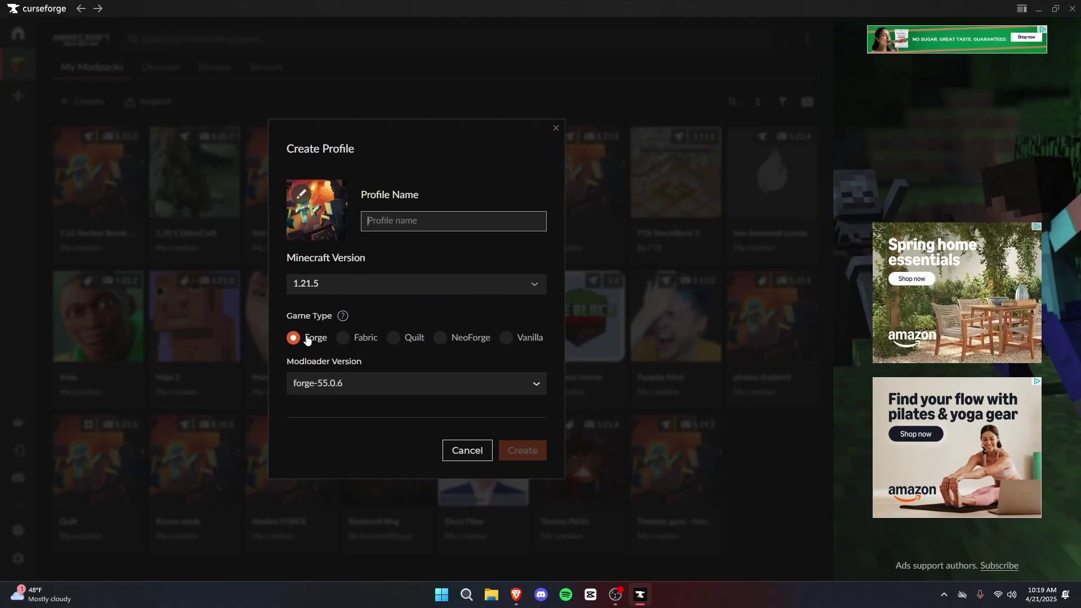
pyautogui.click(345, 338)
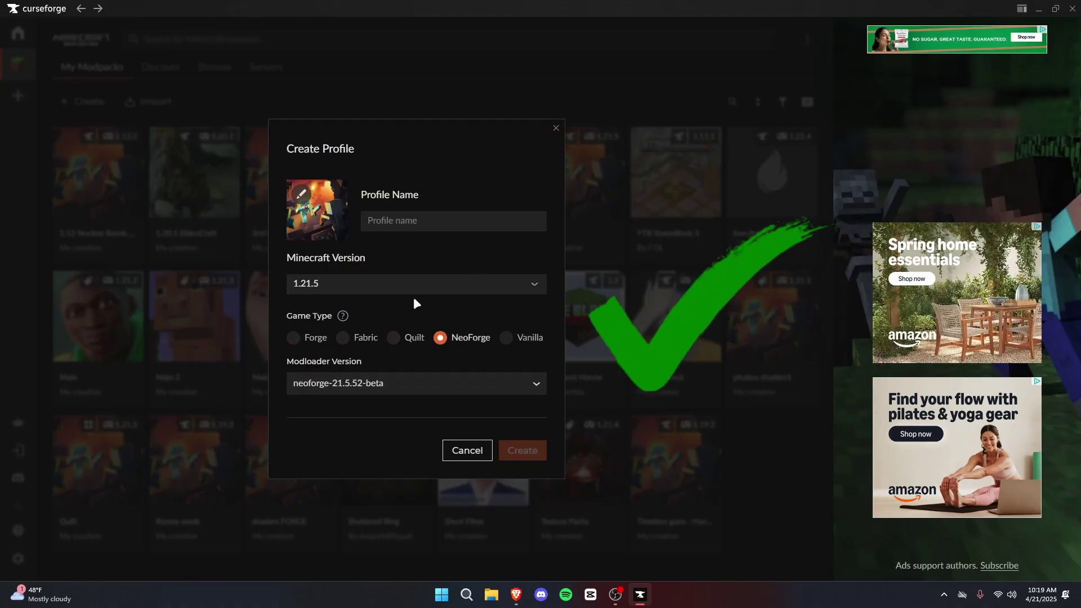
pyautogui.click(451, 451)
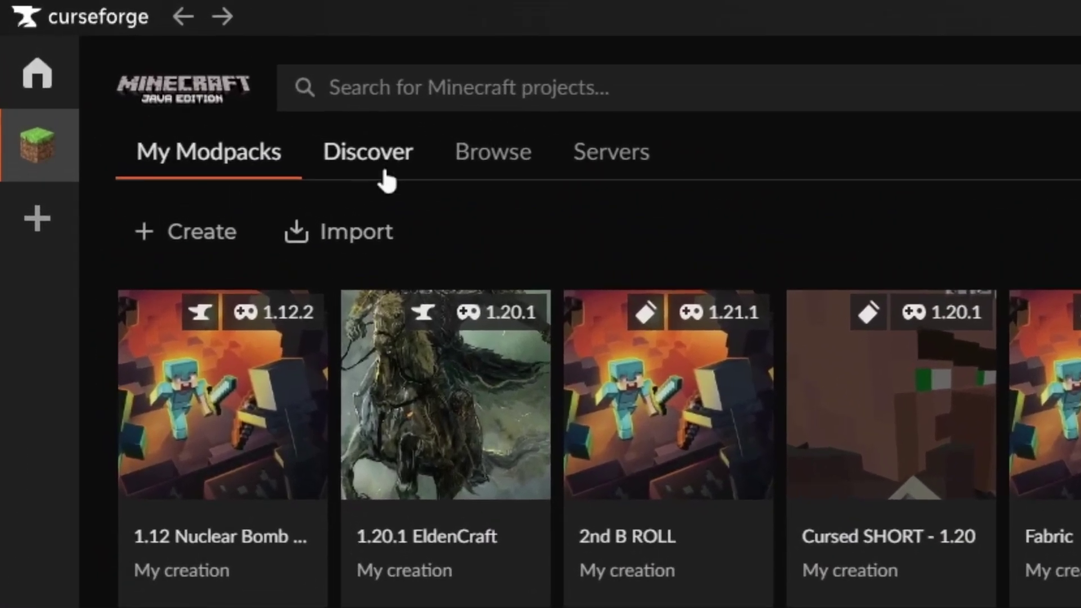
# - Scroll the Discover page's carousel, Latest Mods, Popular Categories and Popular Modpacks sections
pyautogui.click(385, 171)
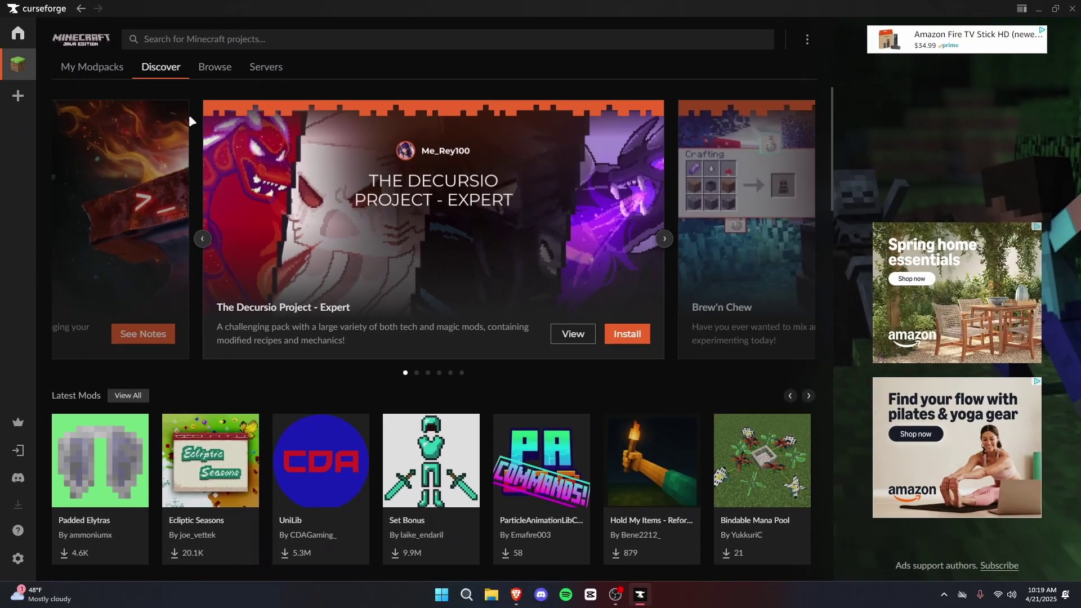
pyautogui.scroll(-8, 288, 237)
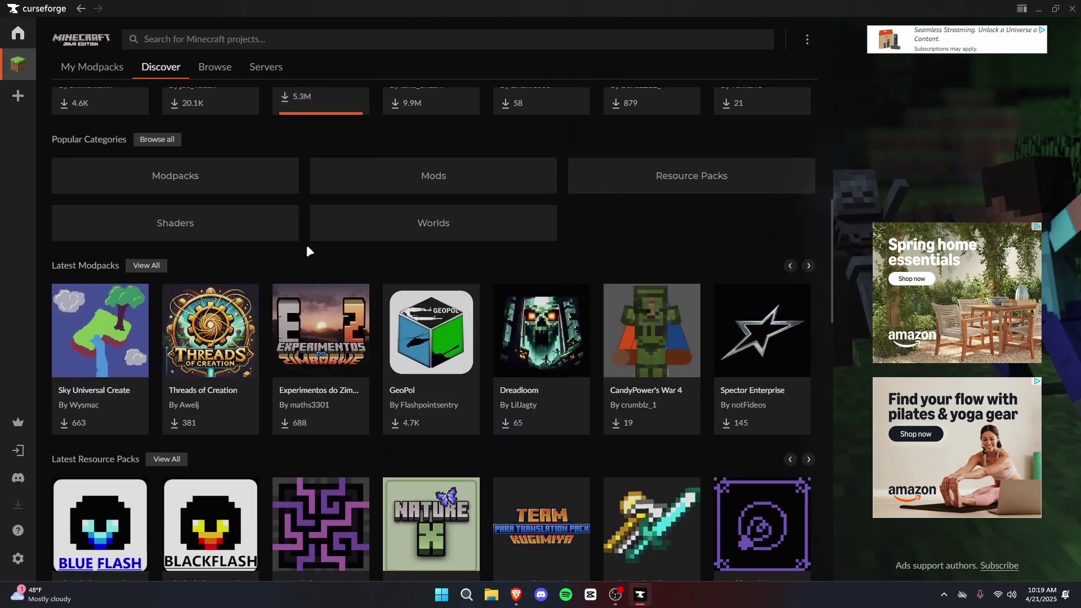
pyautogui.scroll(-3, 309, 251)
pyautogui.scroll(8, 313, 248)
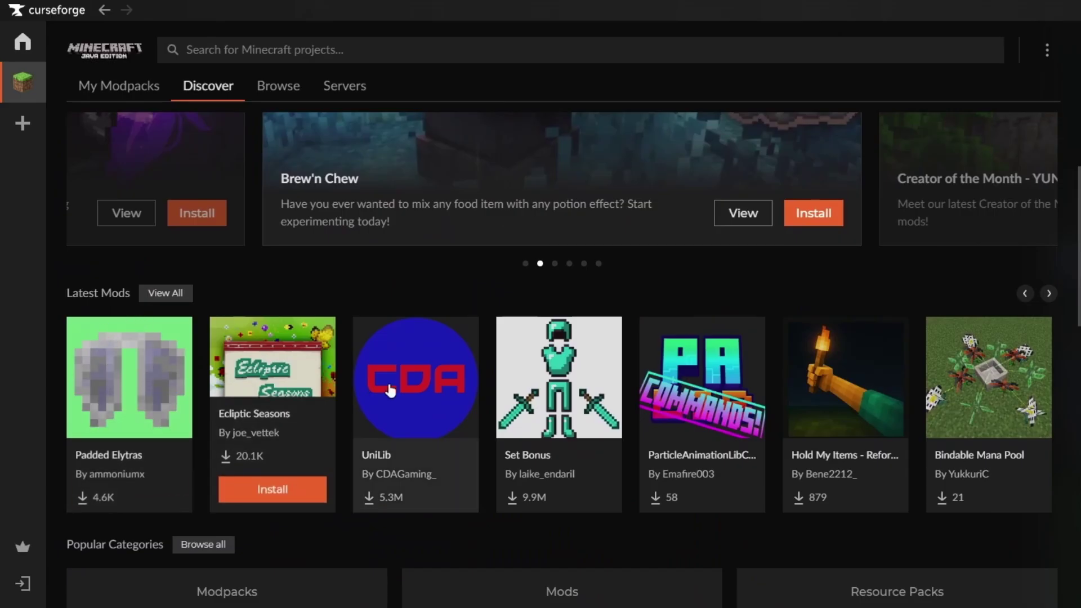
pyautogui.scroll(-2, 375, 309)
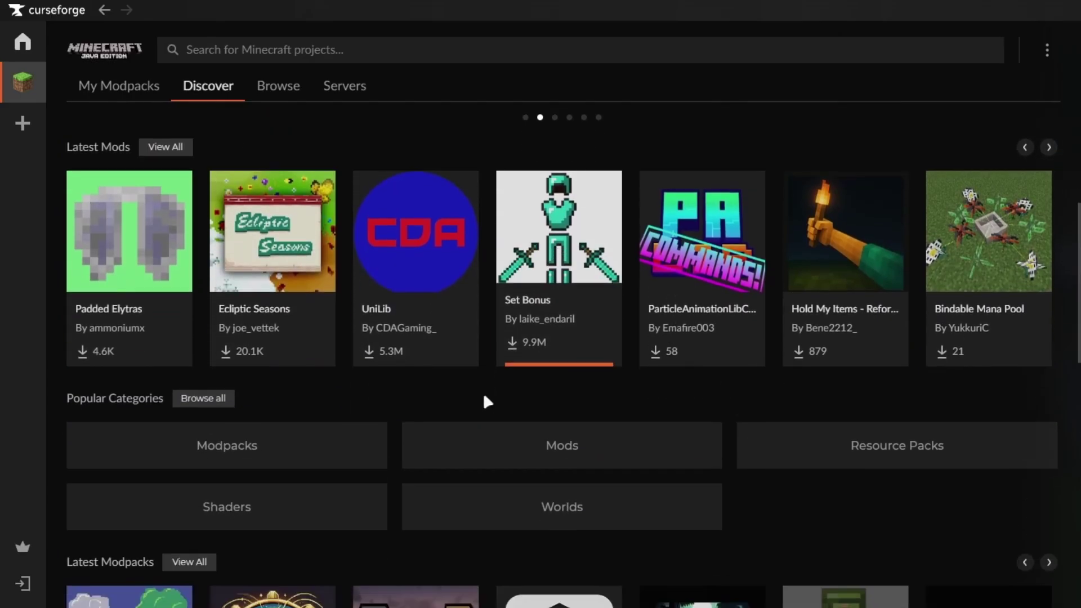
pyautogui.scroll(-4, 488, 402)
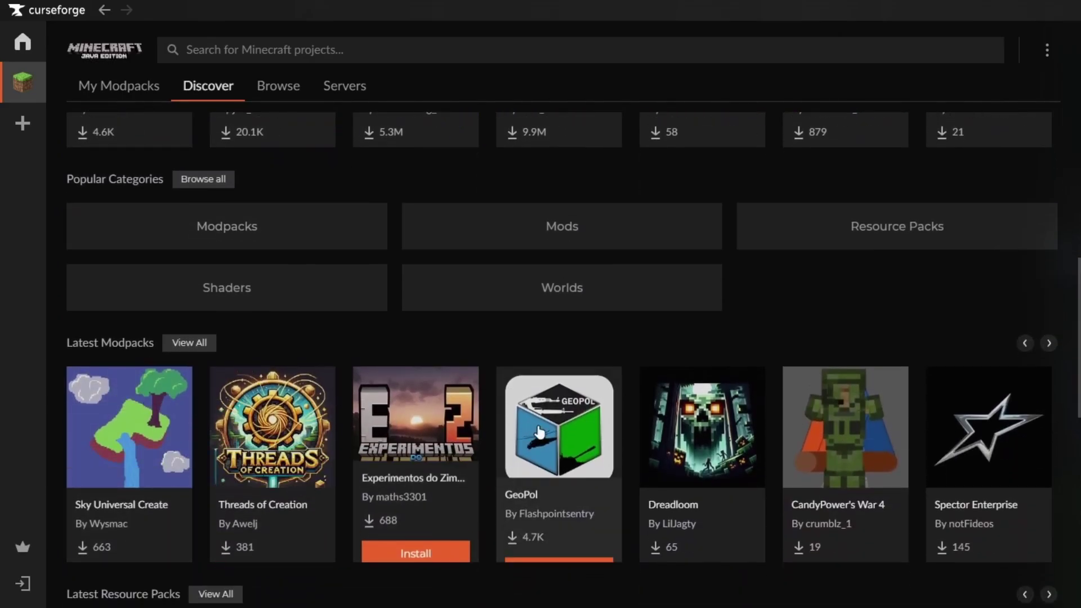
pyautogui.scroll(-1, 450, 380)
pyautogui.scroll(-10, 450, 380)
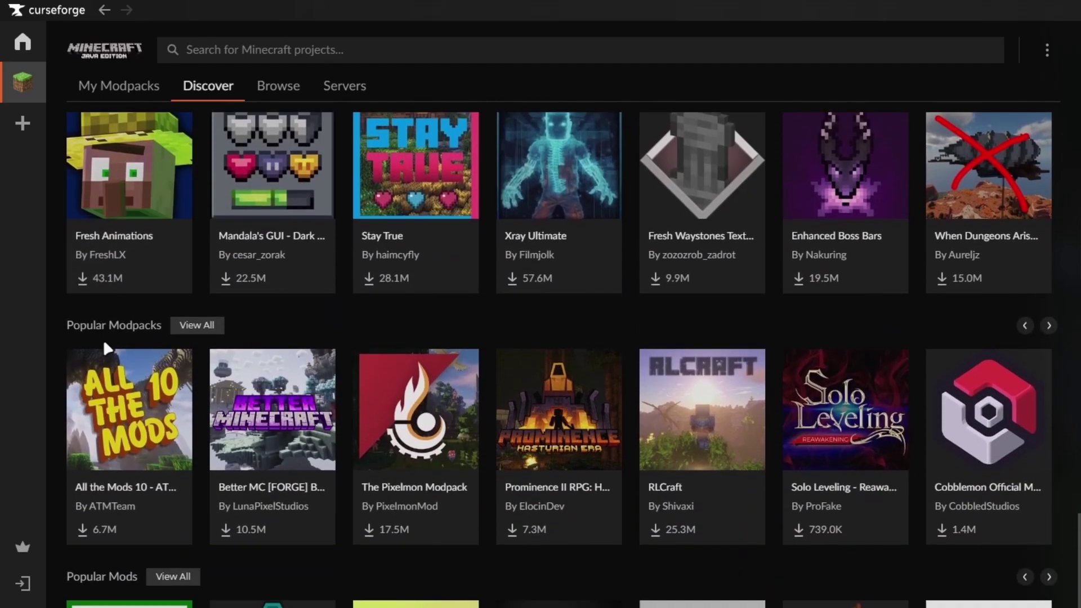
pyautogui.scroll(2, 105, 343)
pyautogui.scroll(-7, 111, 356)
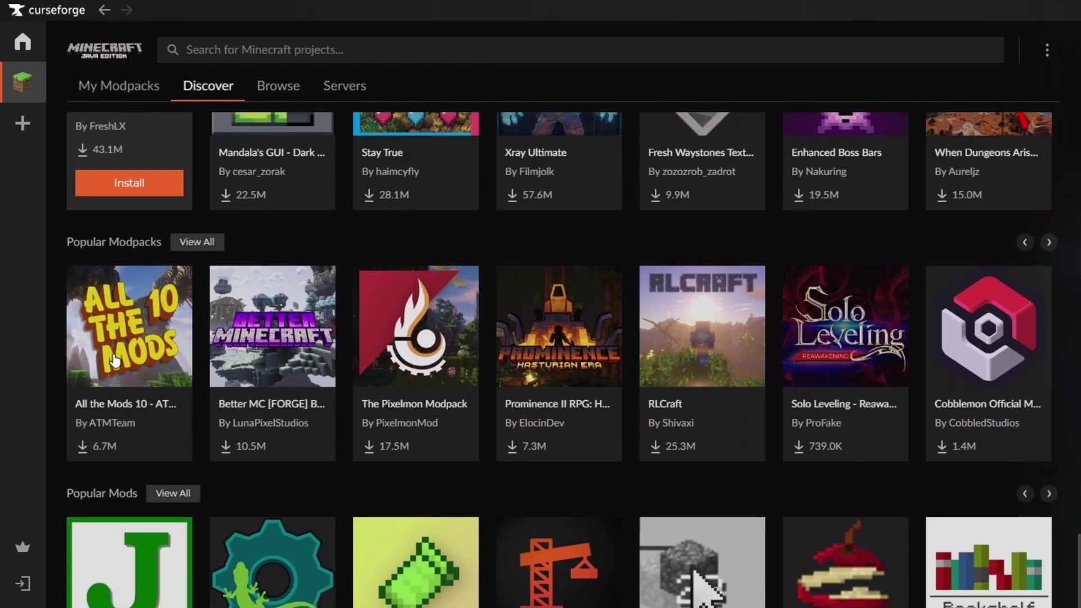
pyautogui.scroll(15, 320, 400)
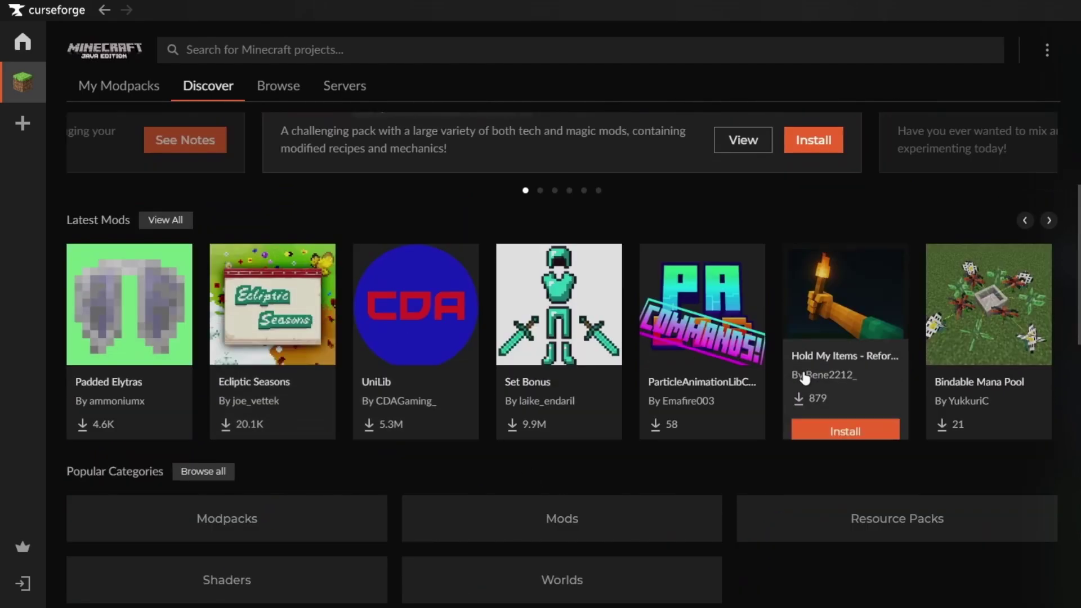
pyautogui.scroll(3, 761, 394)
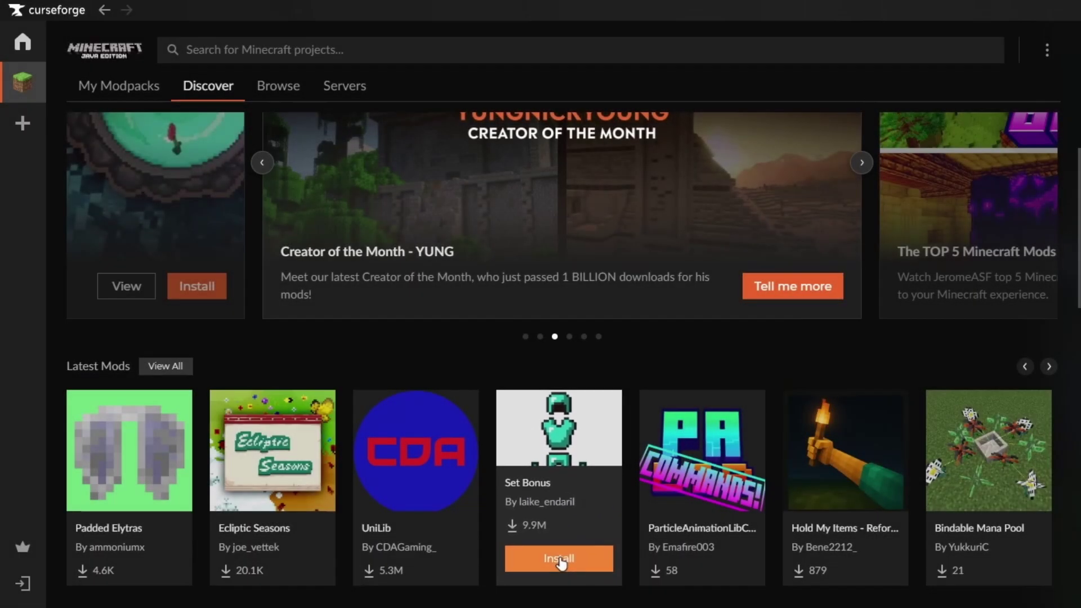
pyautogui.click(520, 401)
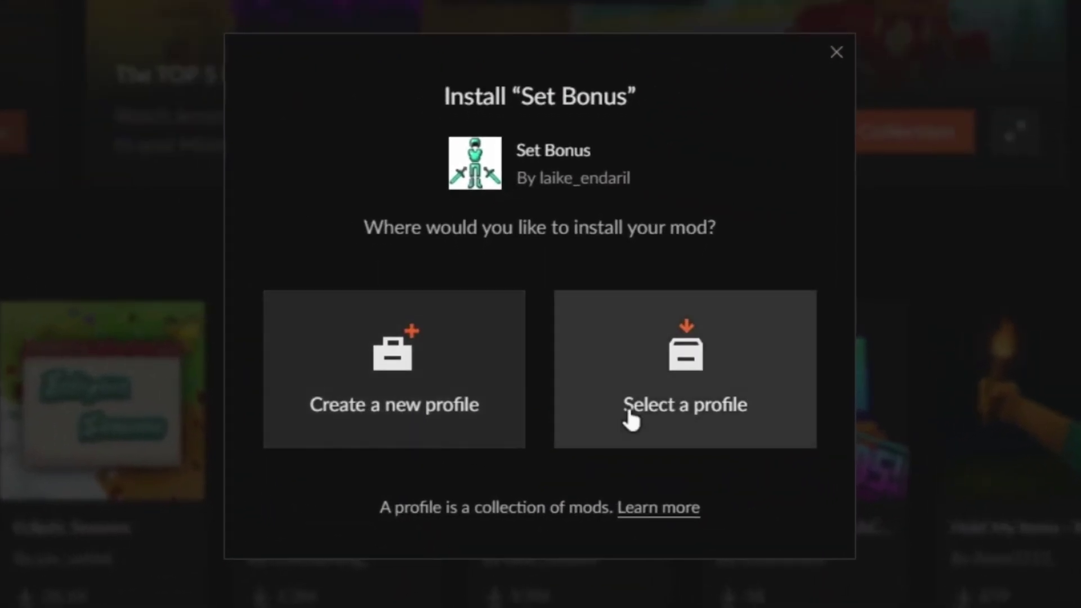
pyautogui.click(695, 429)
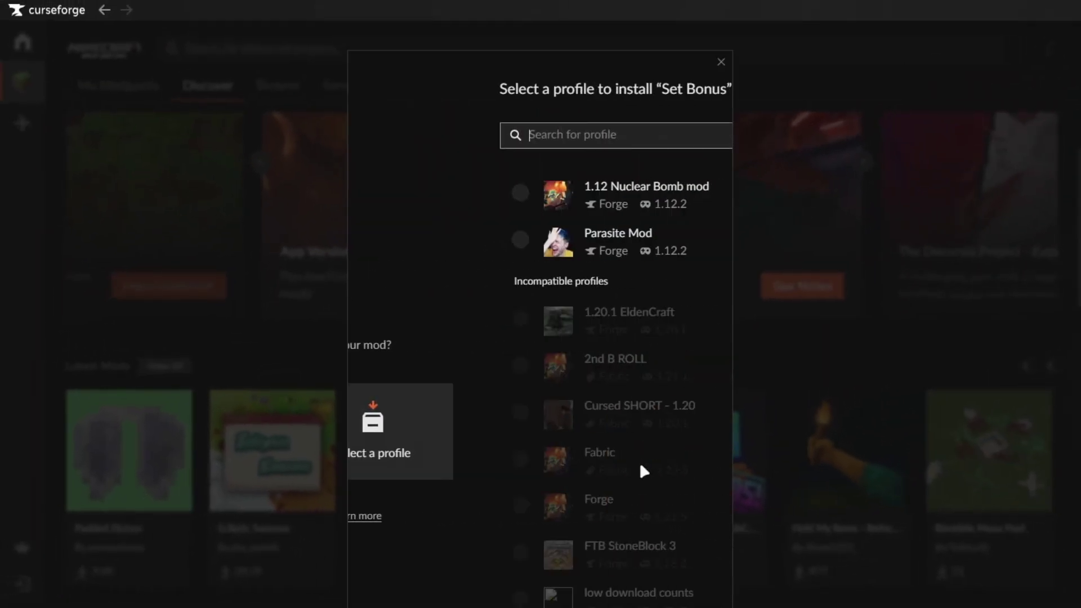
pyautogui.scroll(-6, 486, 332)
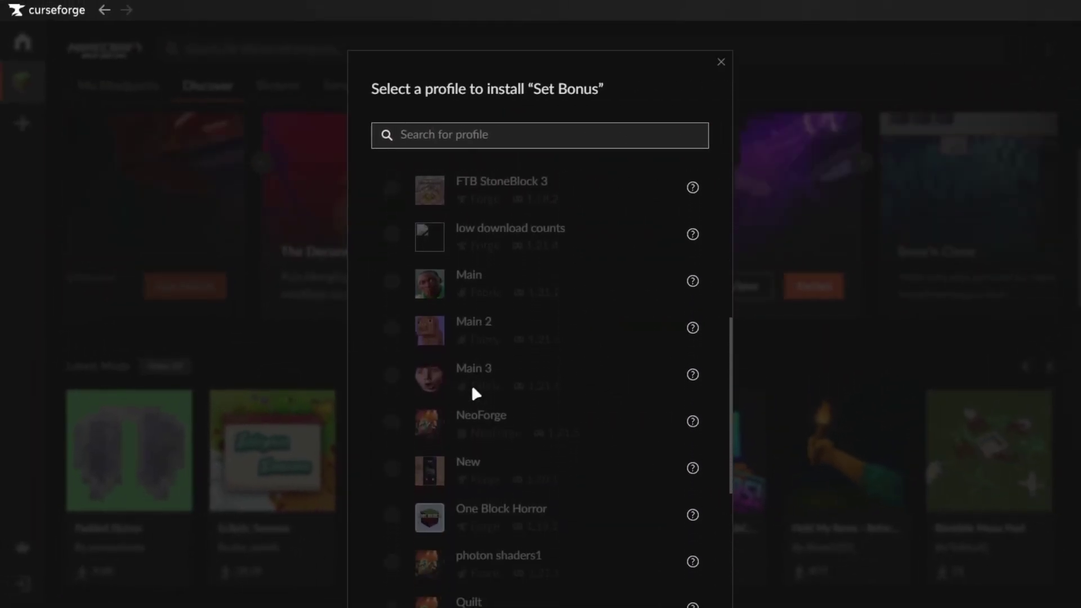
pyautogui.scroll(4, 478, 451)
pyautogui.scroll(4, 493, 394)
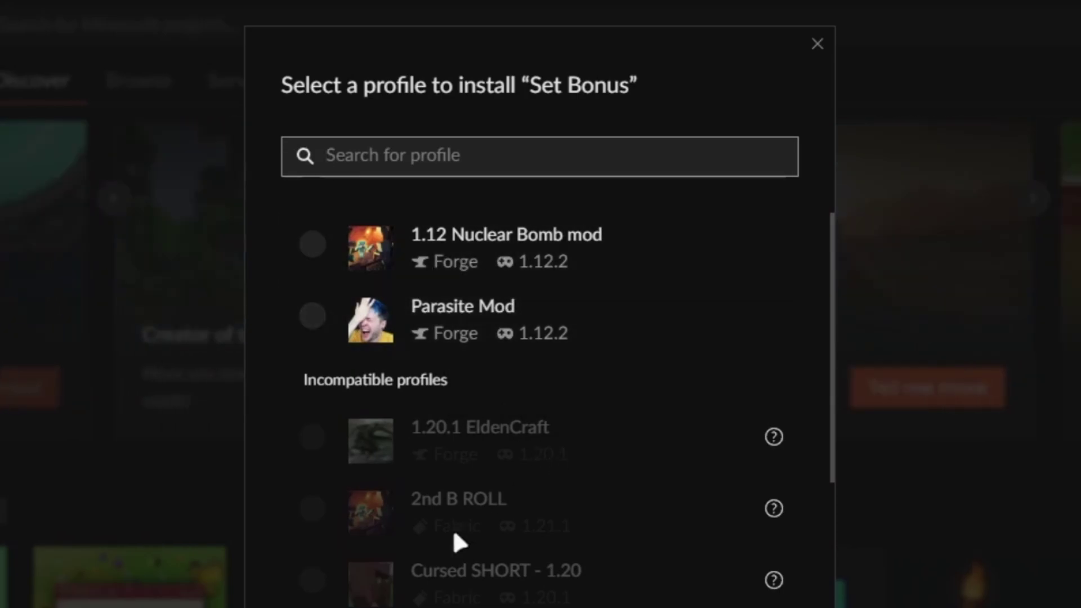
pyautogui.scroll(-6, 445, 540)
pyautogui.scroll(6, 459, 541)
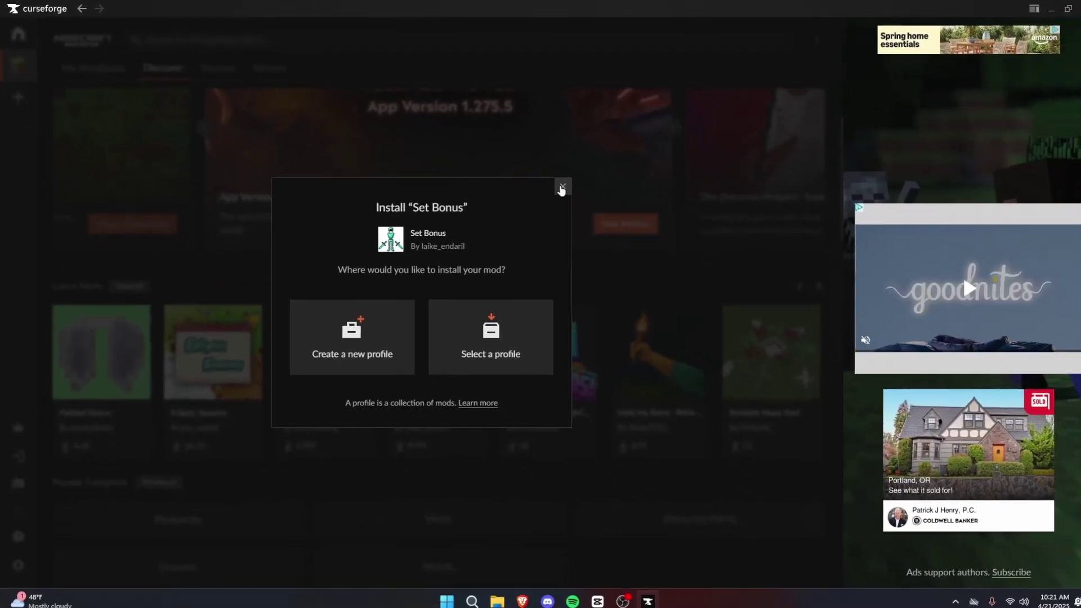
pyautogui.click(721, 238)
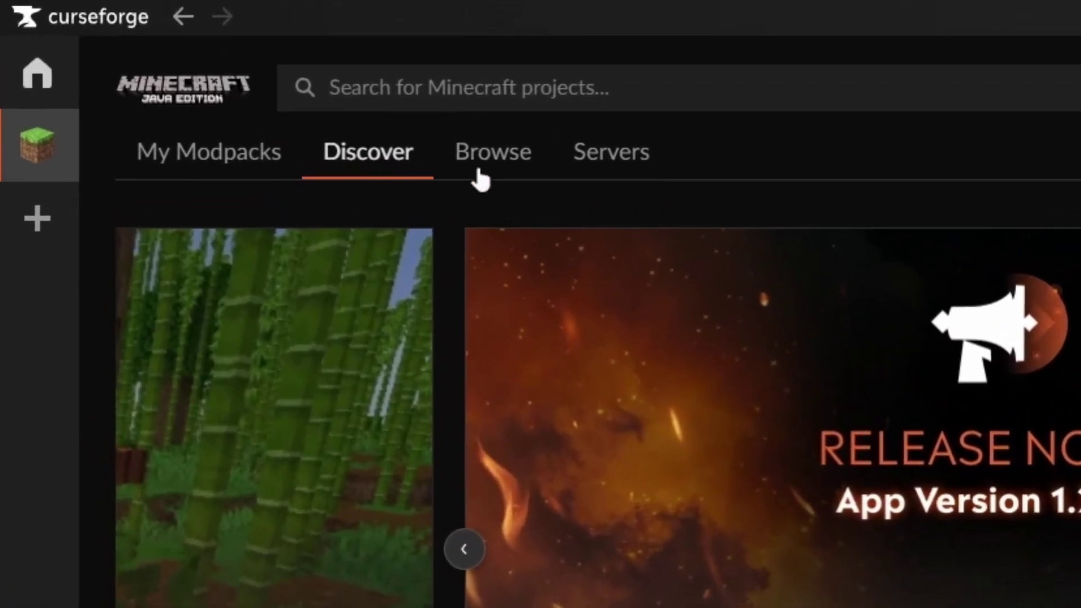
# - Scroll through Browse's 10,000+ modpacks with the Modpacks category kept, then check the paged Servers list
pyautogui.click(490, 166)
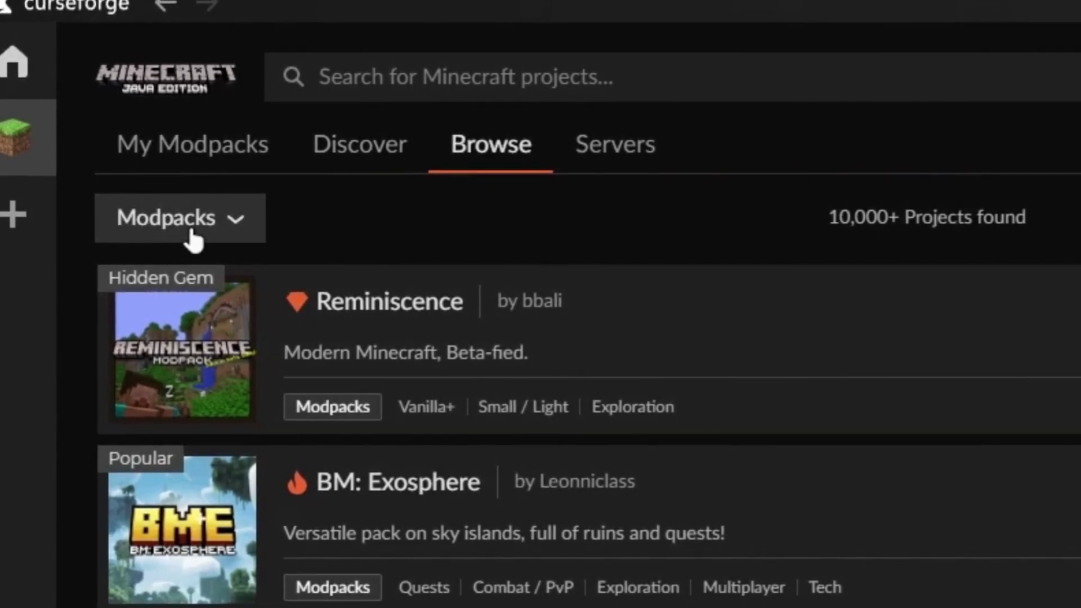
pyautogui.click(206, 228)
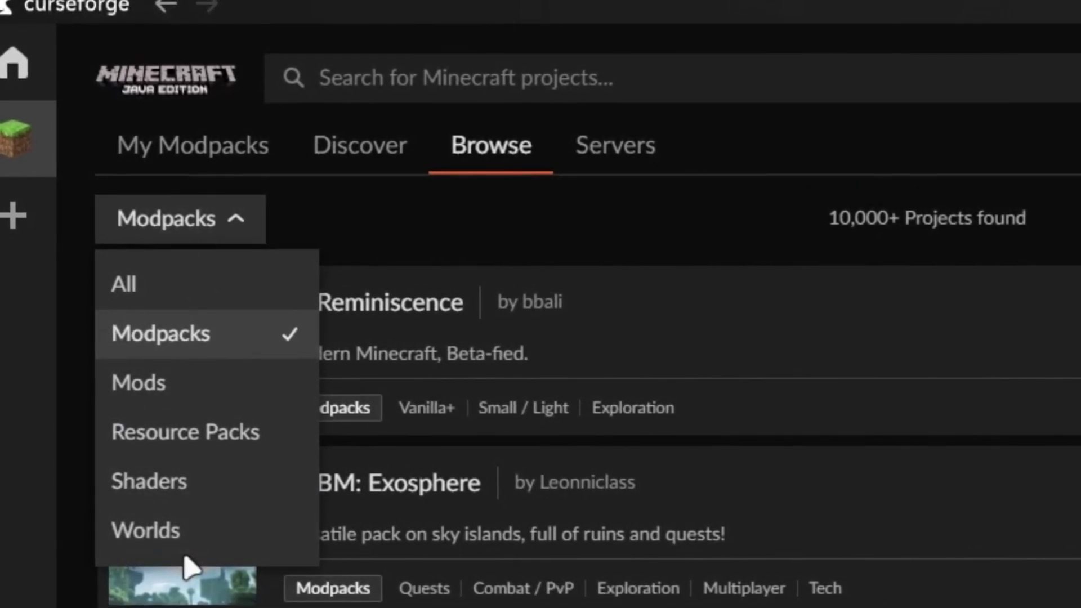
pyautogui.click(272, 341)
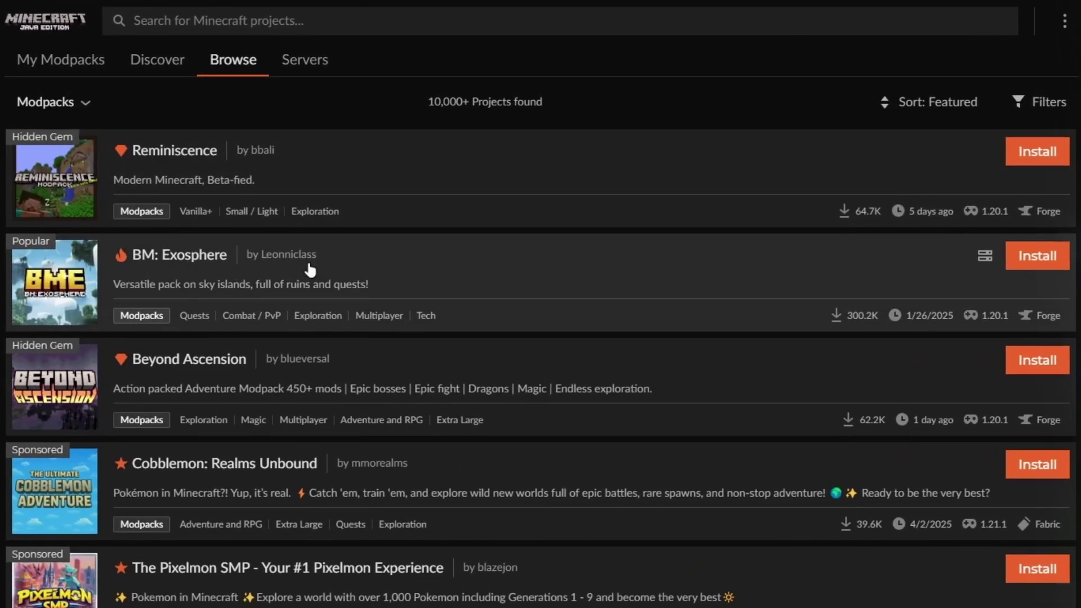
pyautogui.scroll(-5, 248, 219)
pyautogui.scroll(-4, 305, 280)
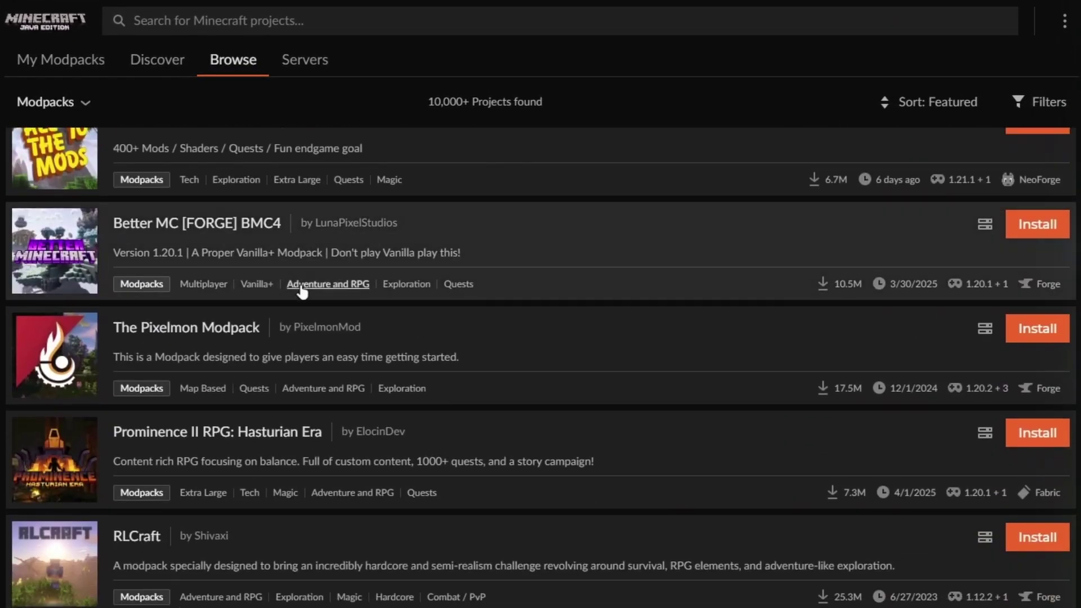
pyautogui.scroll(-7, 303, 291)
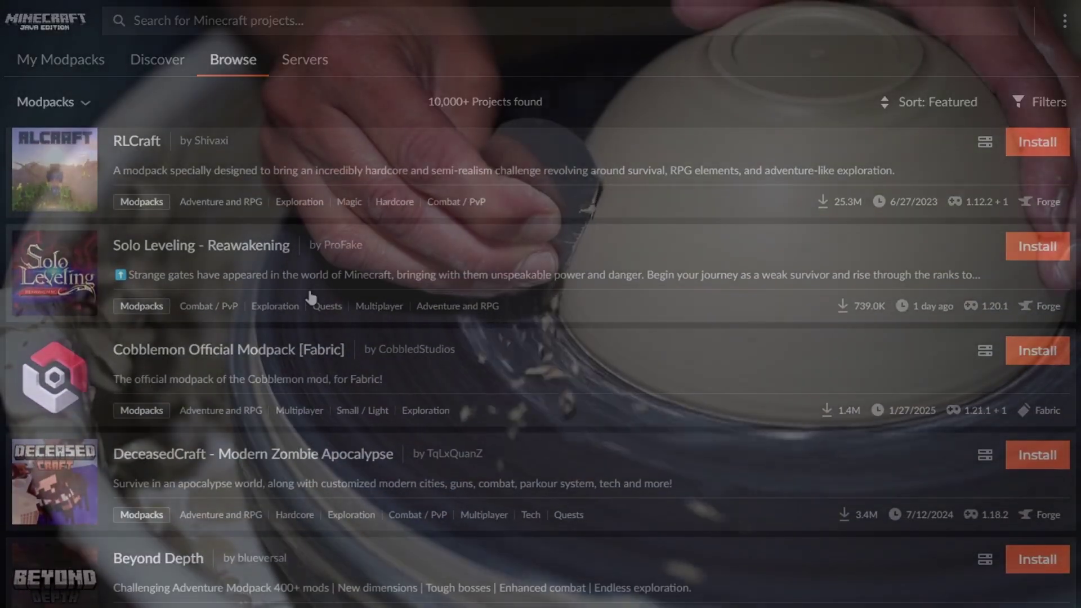
pyautogui.scroll(-3, 311, 297)
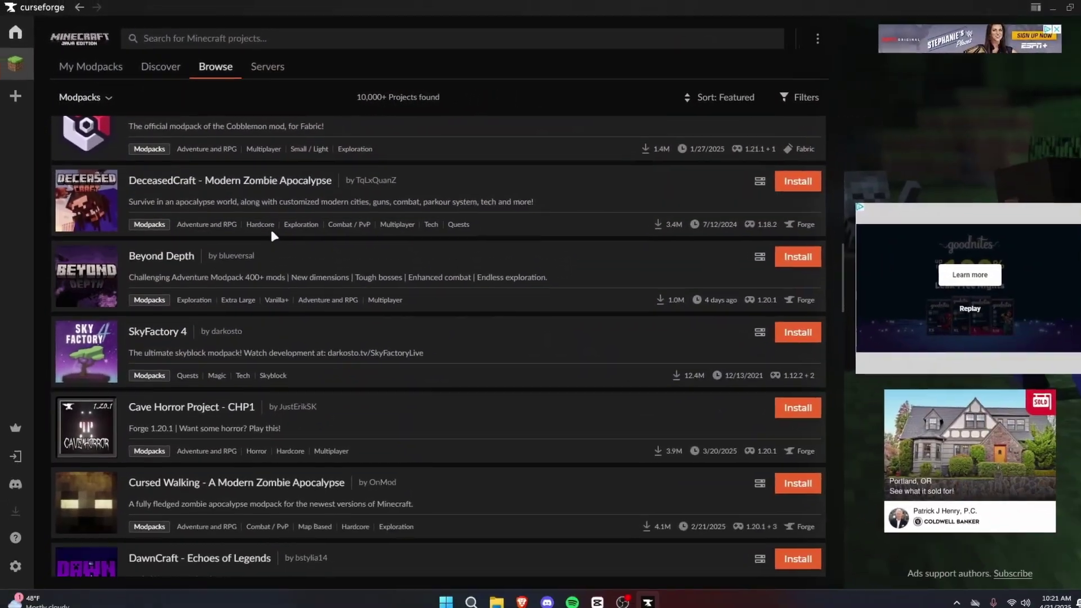
pyautogui.click(269, 70)
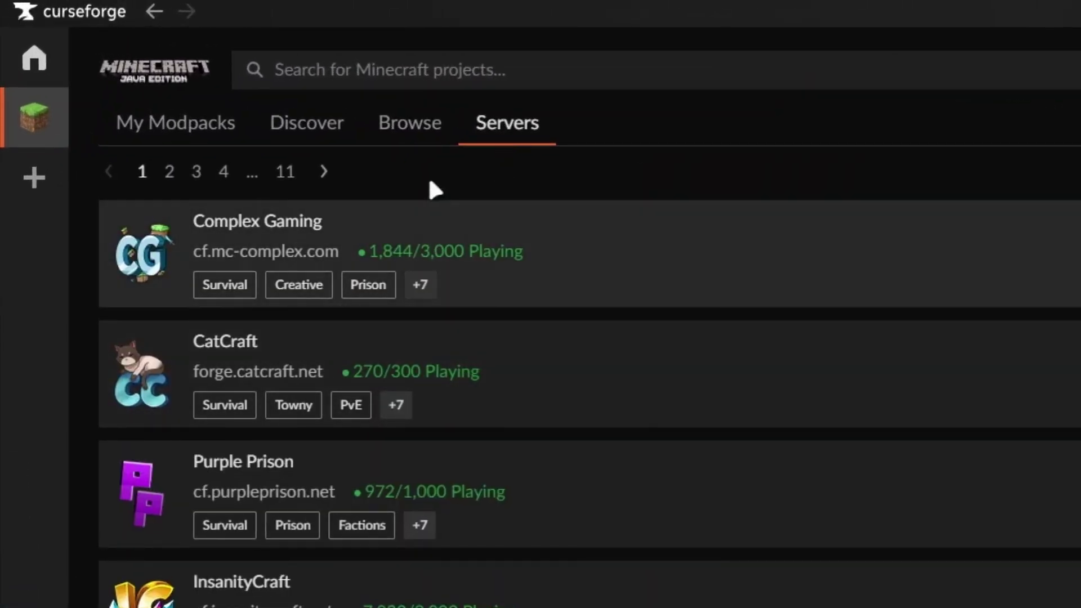
pyautogui.click(410, 123)
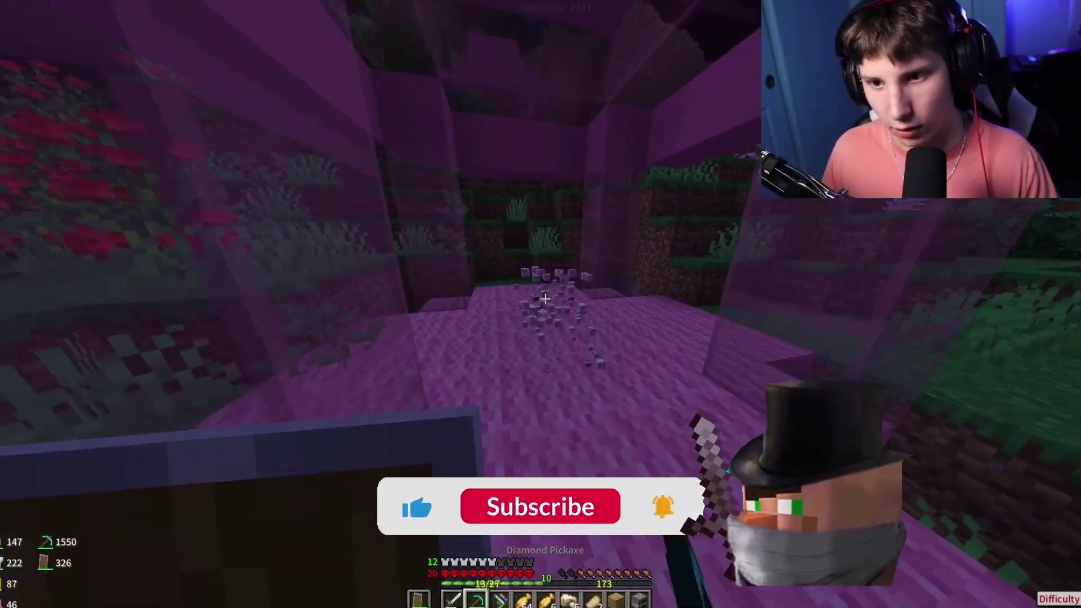